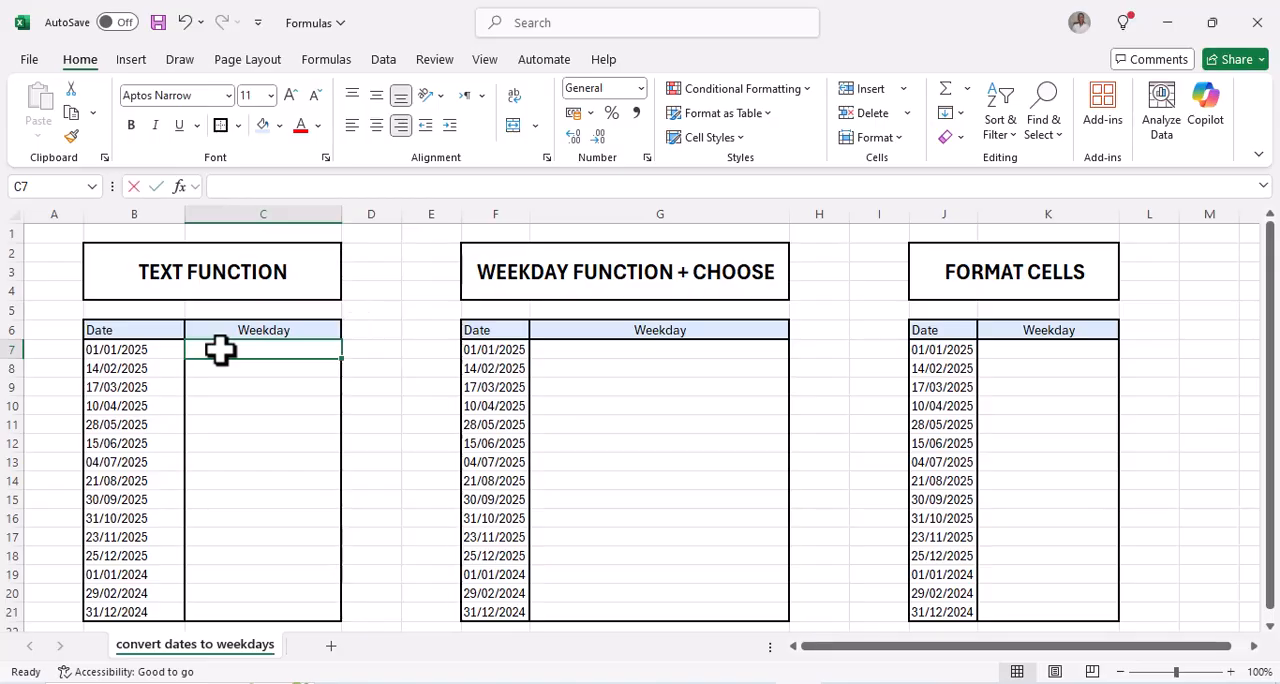
Enter the formula =TEXT(B7, "dddd") in cell C7 of the TEXT FUNCTION table
text(TE)
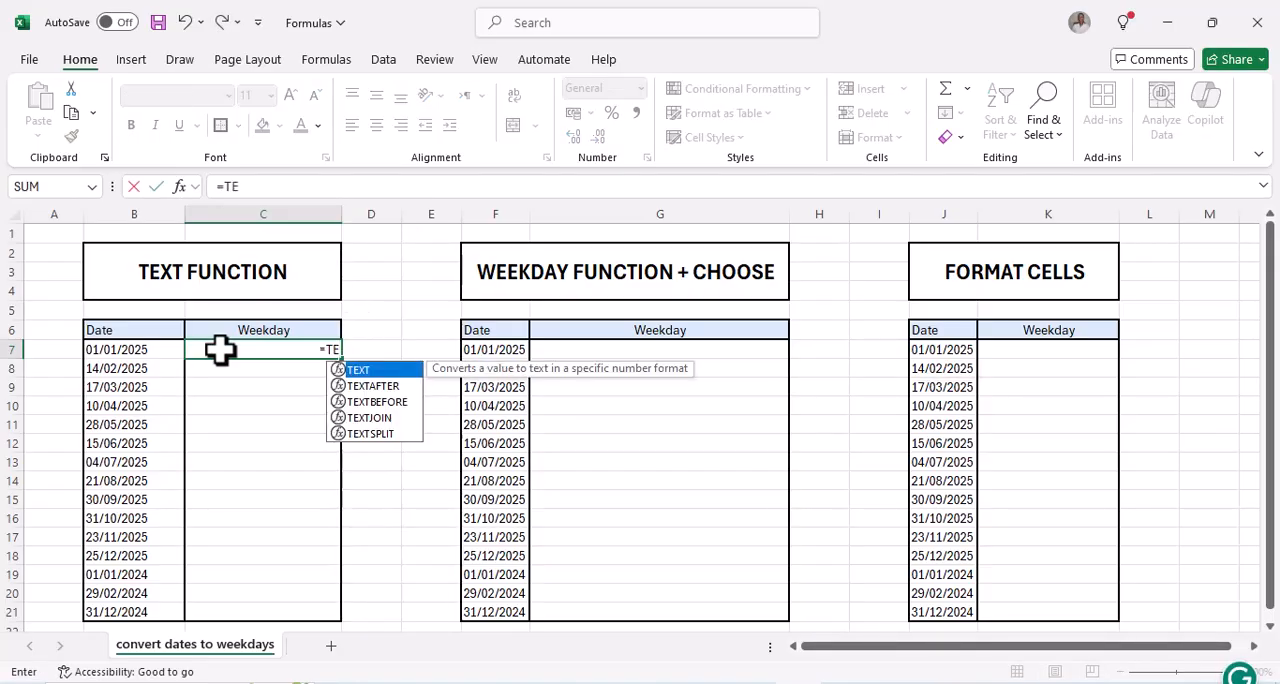
text(X)
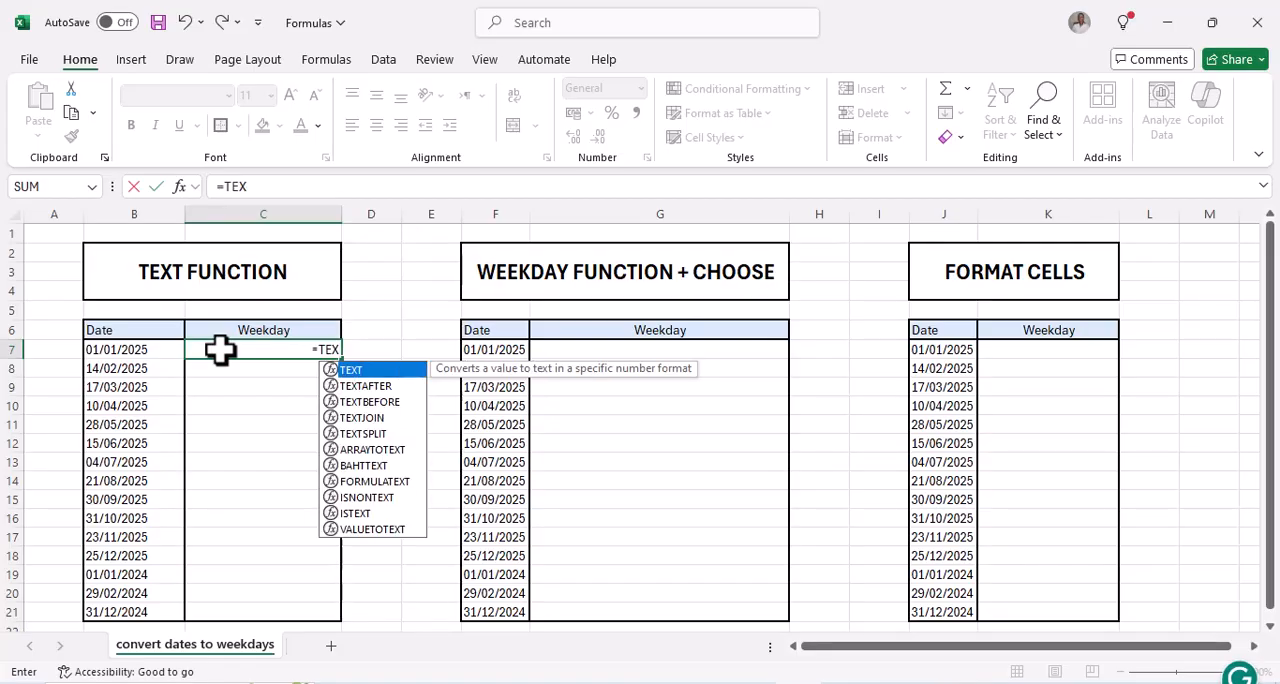
key(Tab)
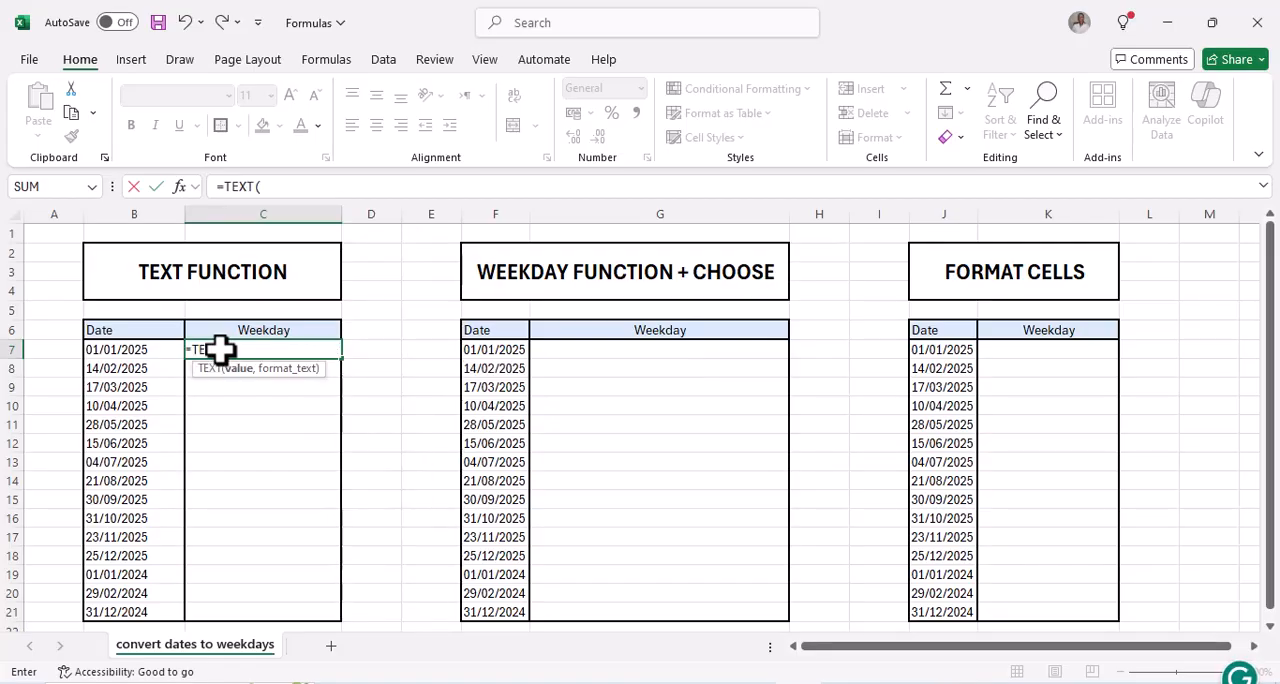
click(118, 349)
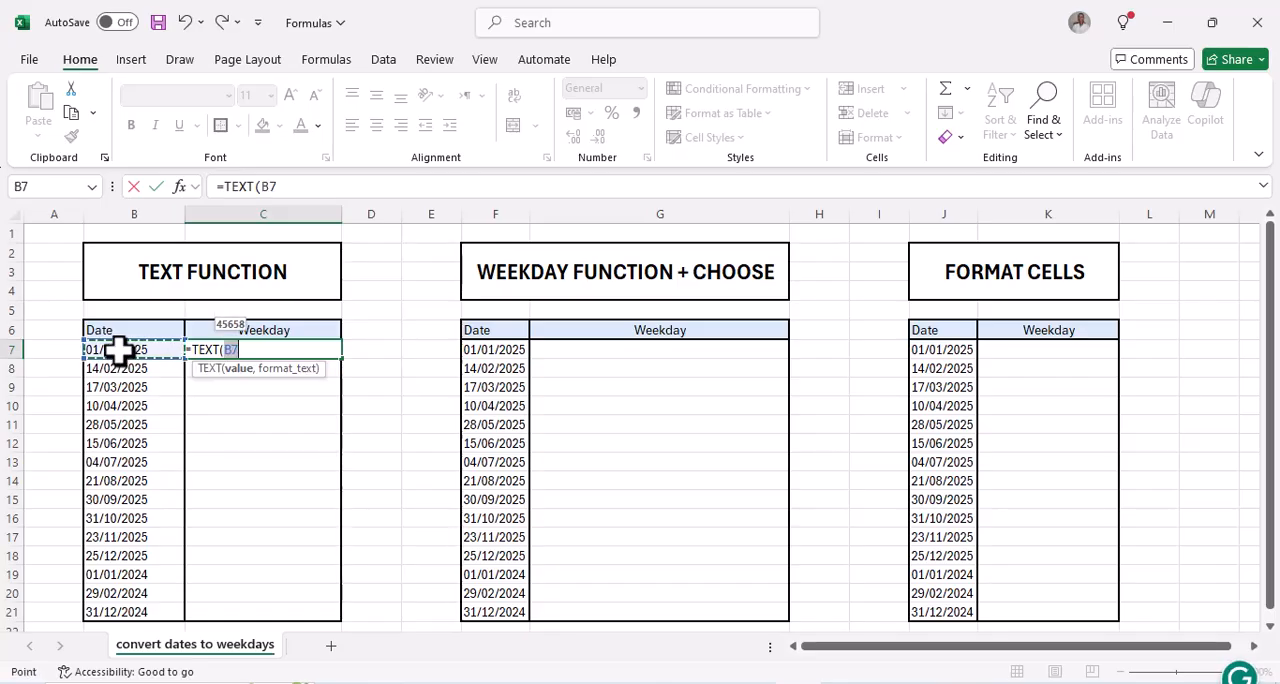
text(,)
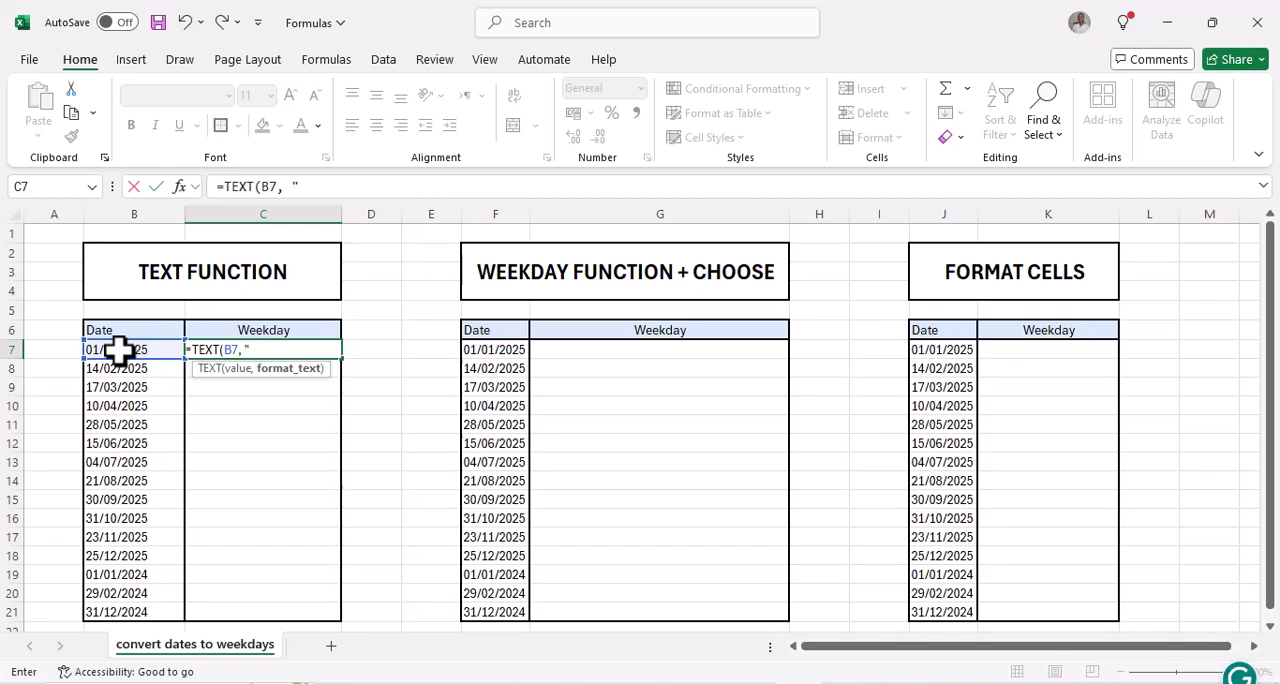
text(DD)
key(BackSpace)
text(dddd"))
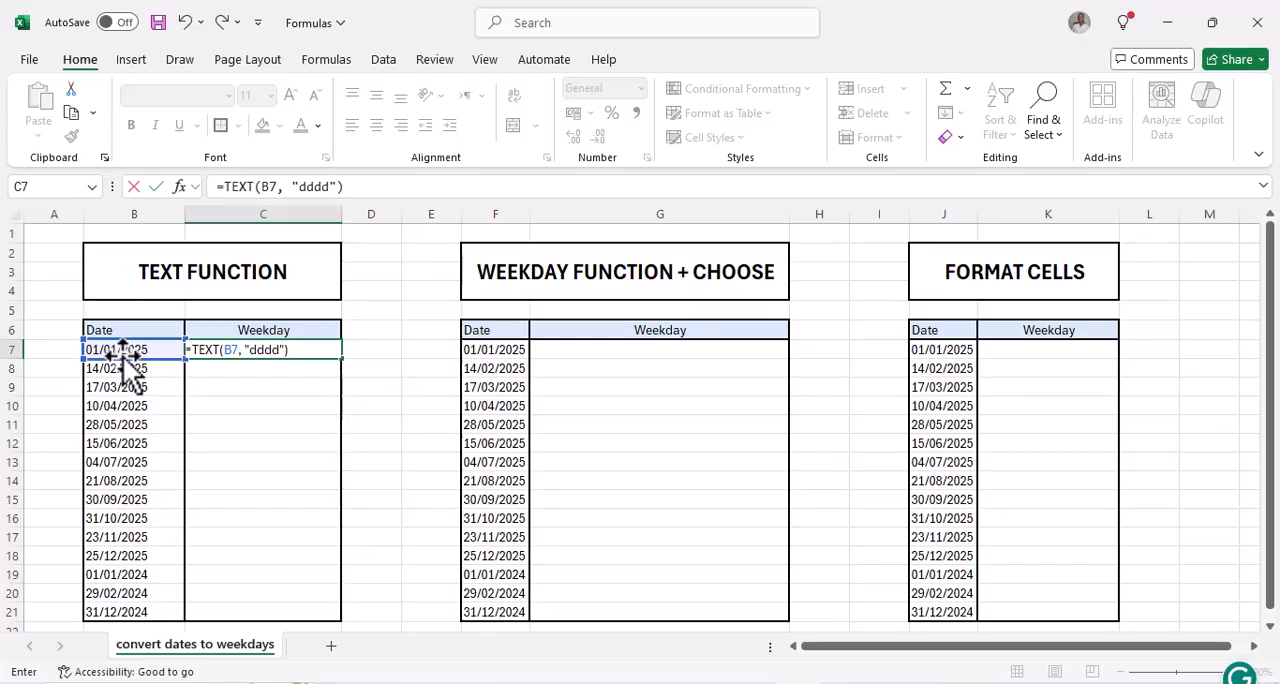
key(Return)
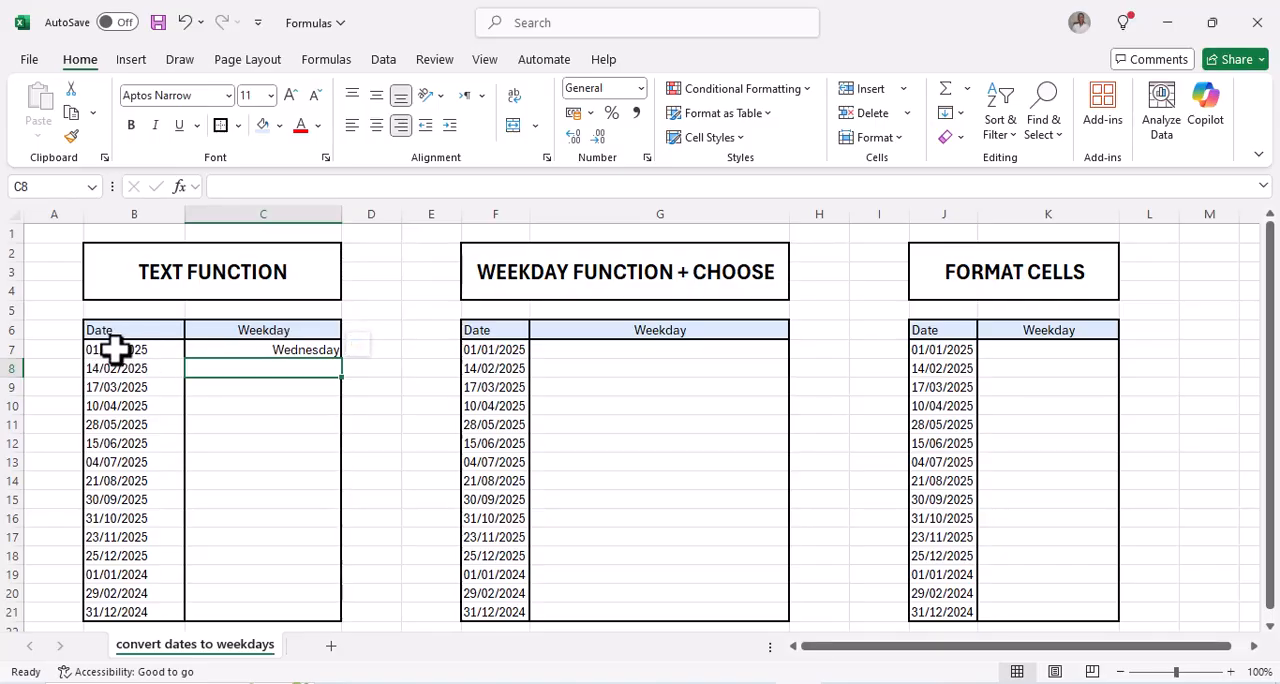
Fill the TEXT formula from C7 down through C21
click(260, 349)
drag(343, 360, 331, 612)
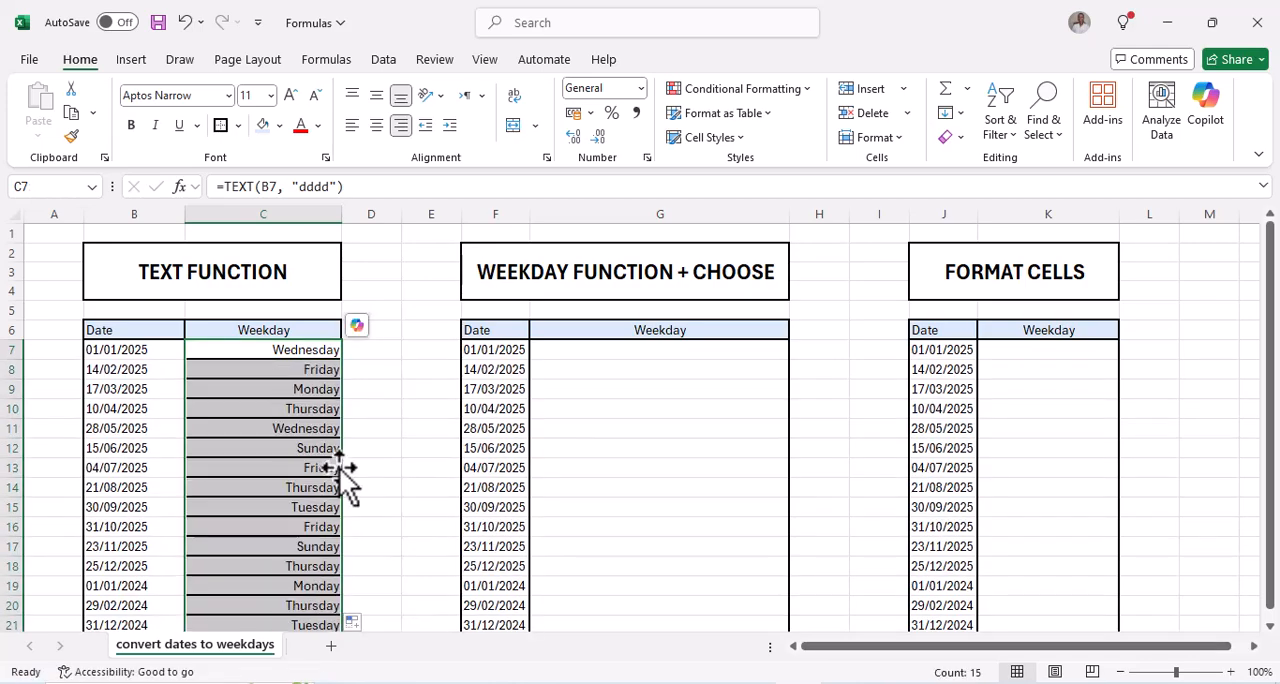
scroll(337, 470, down, 2)
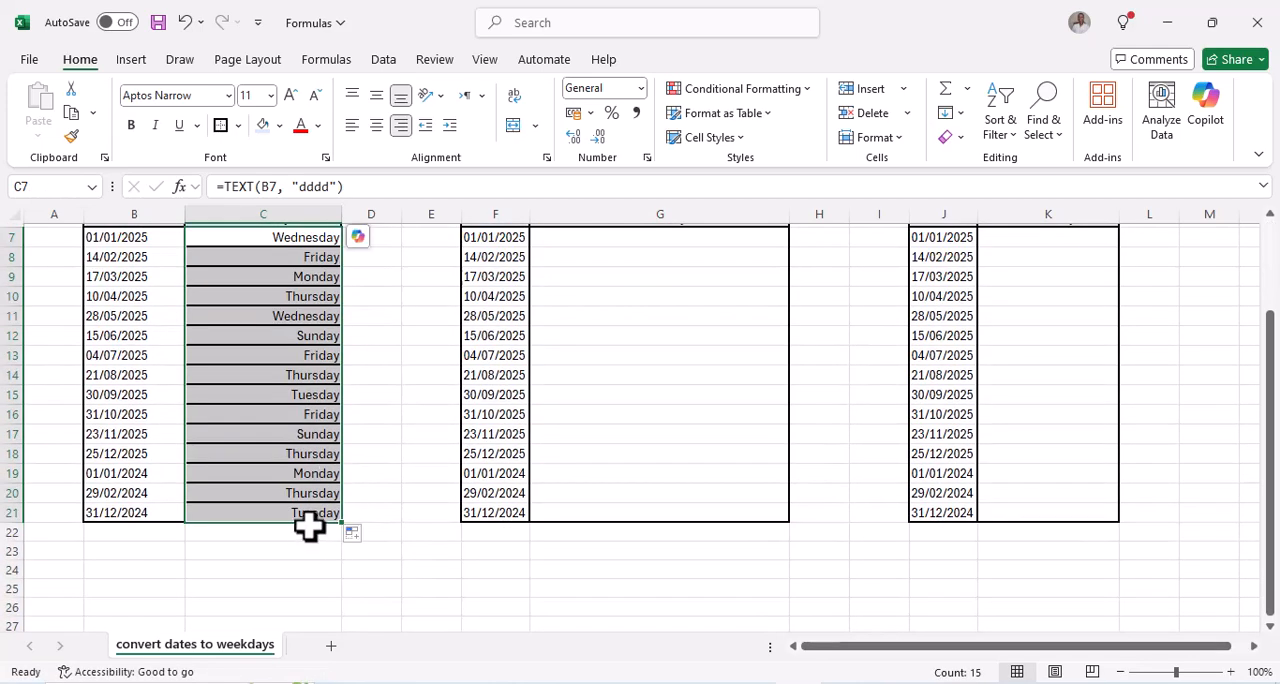
scroll(306, 481, up, 2)
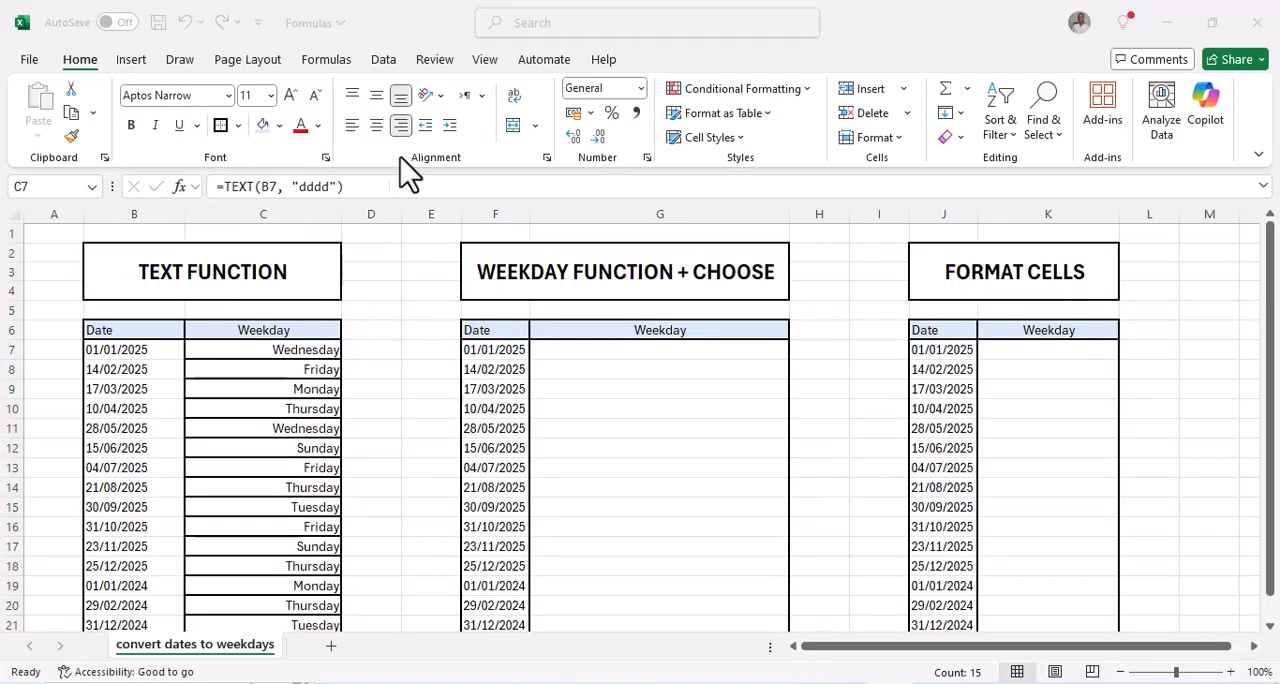
Remove all borders from C7:C21 and apply thick outside borders around the range
click(207, 350)
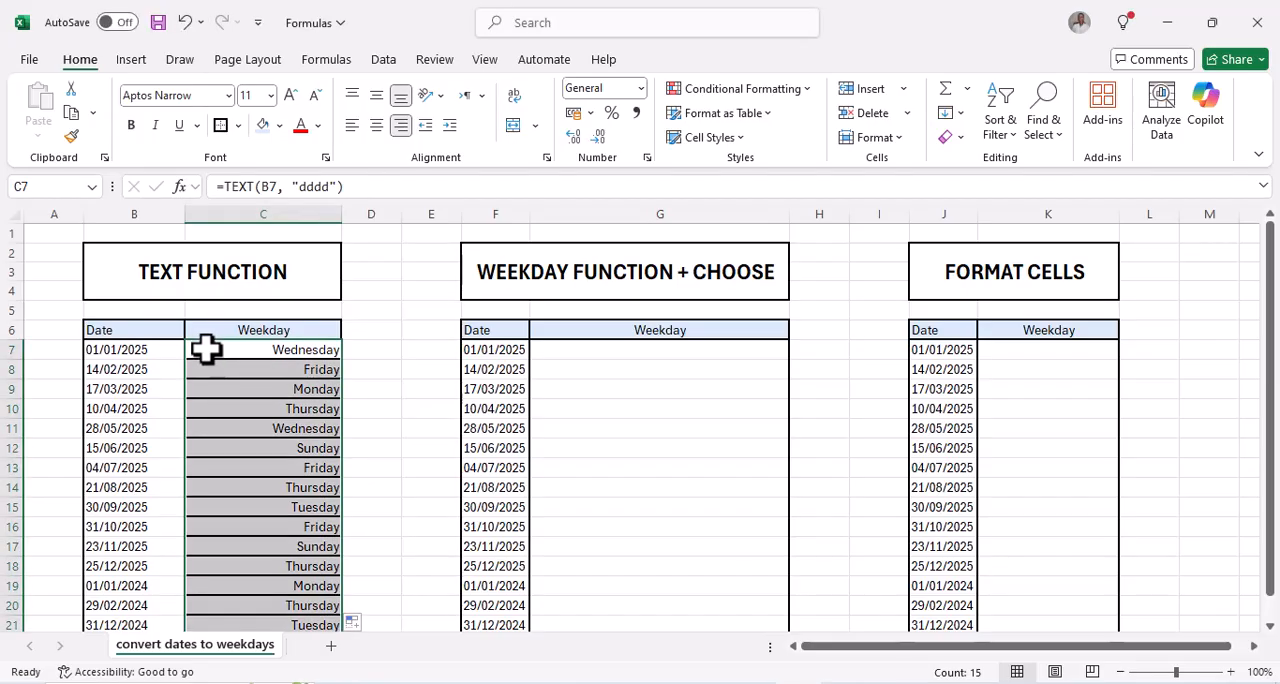
click(241, 125)
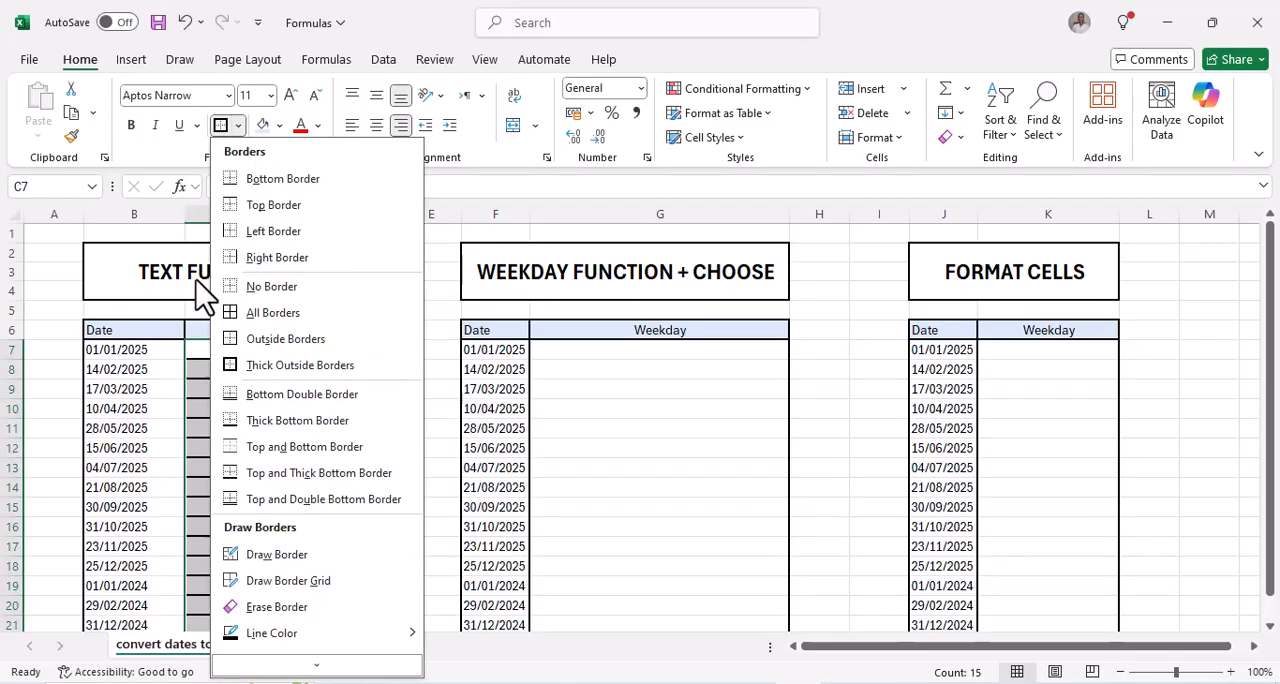
click(235, 367)
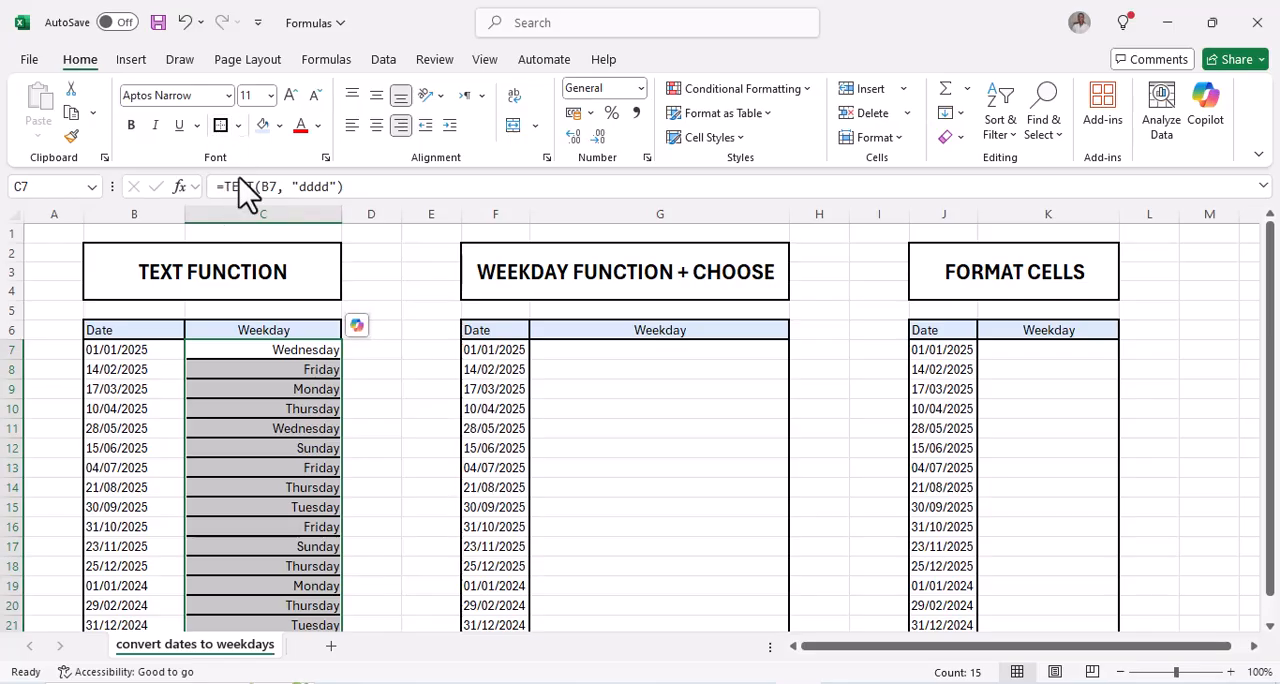
click(238, 125)
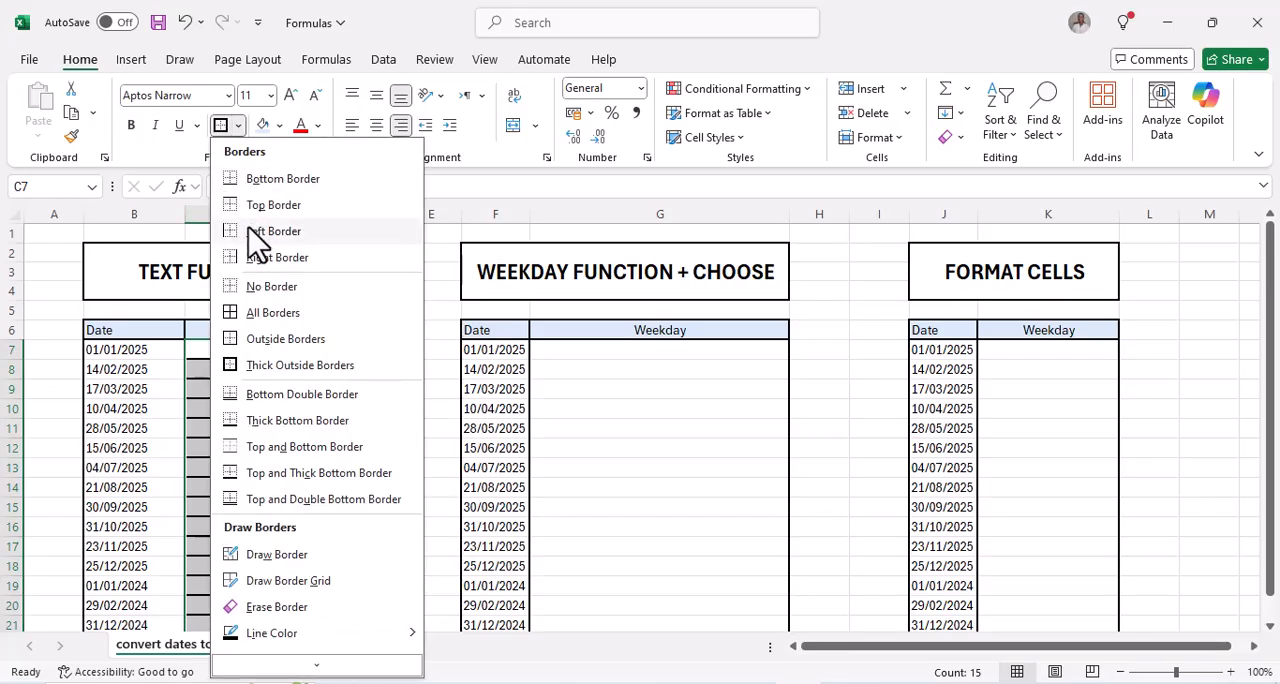
click(242, 286)
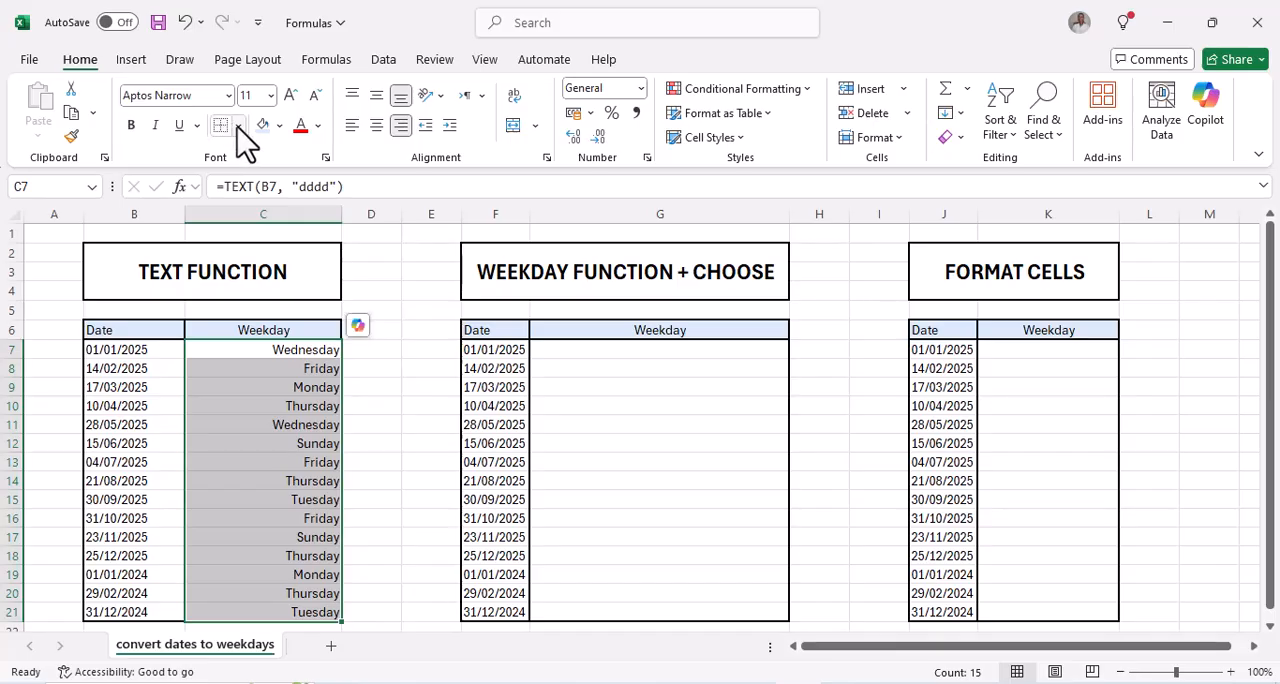
click(238, 125)
click(244, 365)
click(414, 408)
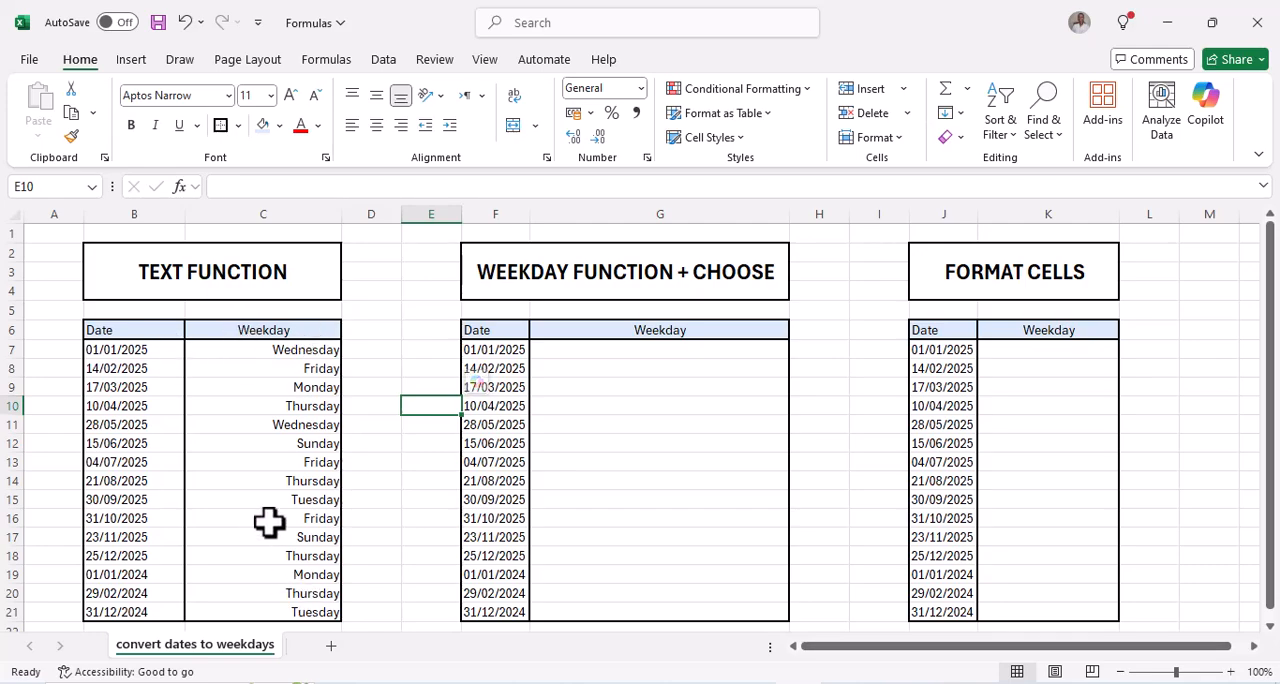
click(992, 168)
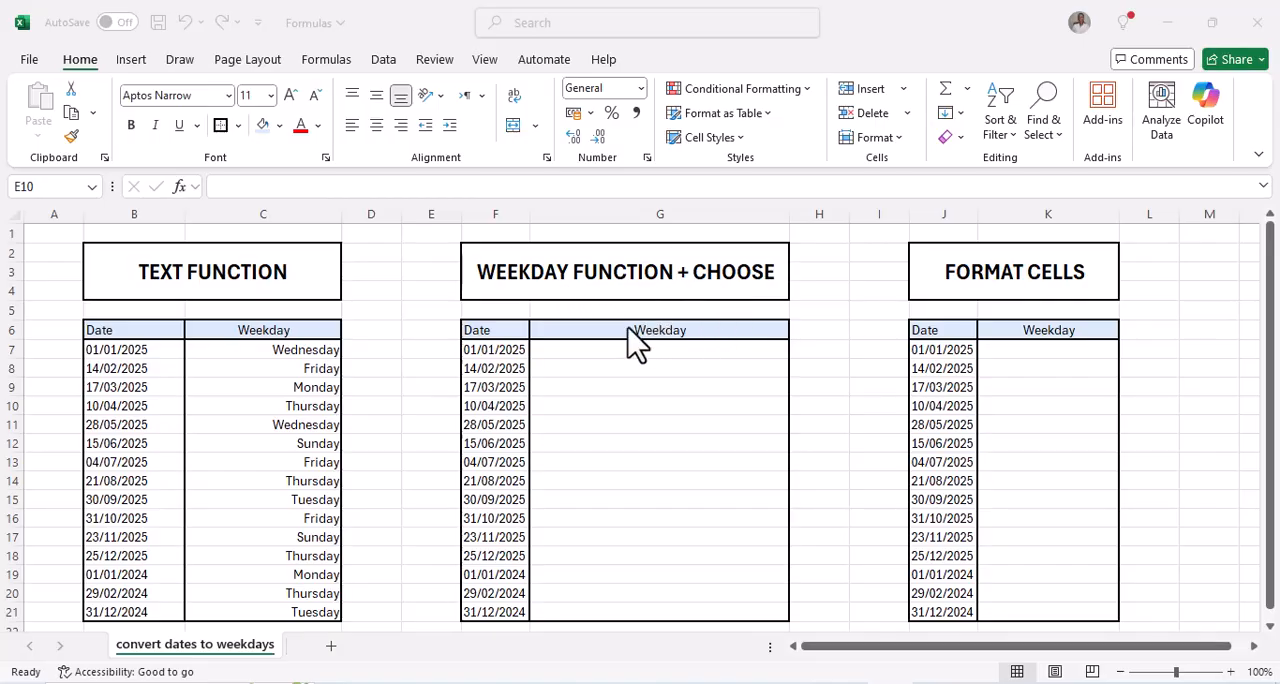
Enter the formula =WEEKDAY(F7, 1) in cell G7 of the WEEKDAY FUNCTION + CHOOSE table
click(581, 347)
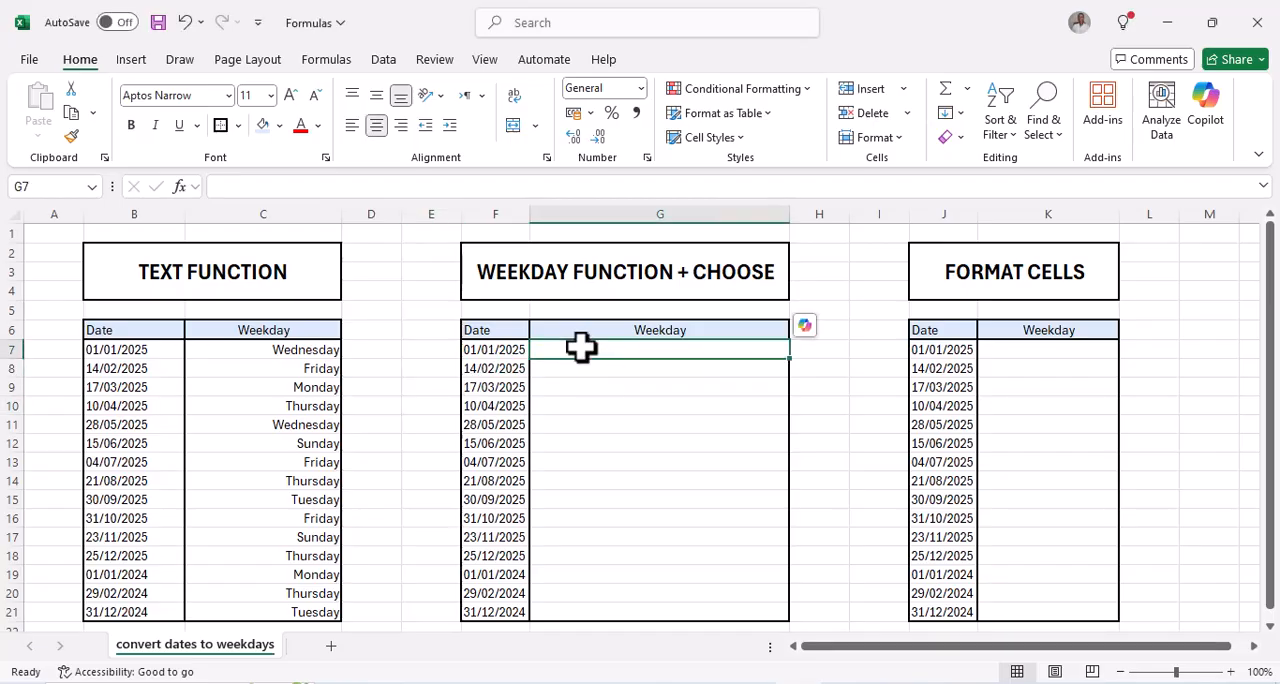
text(=)
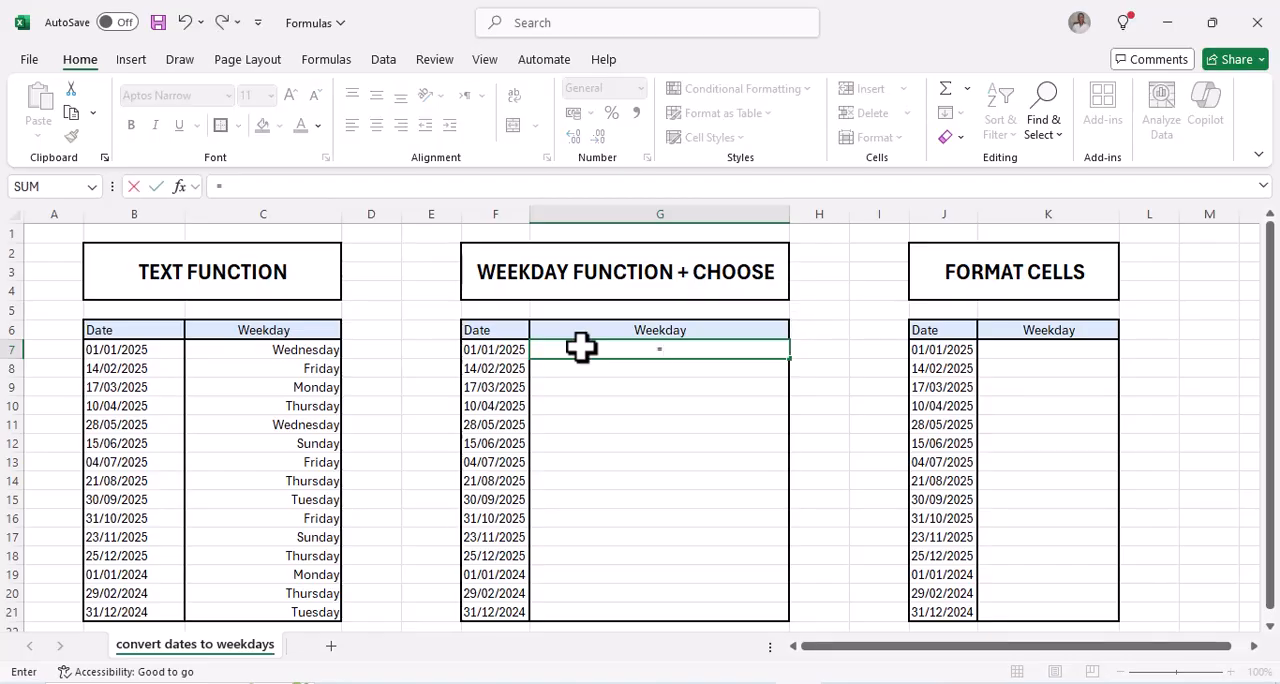
text(w)
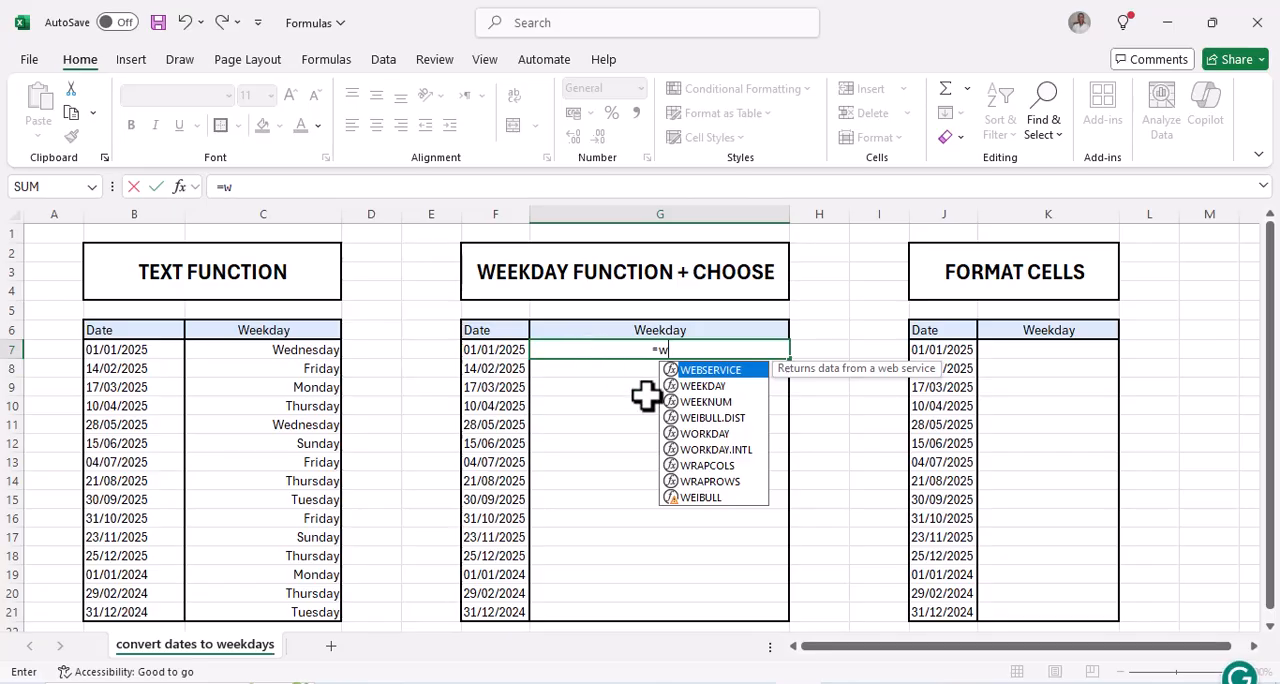
click(711, 389)
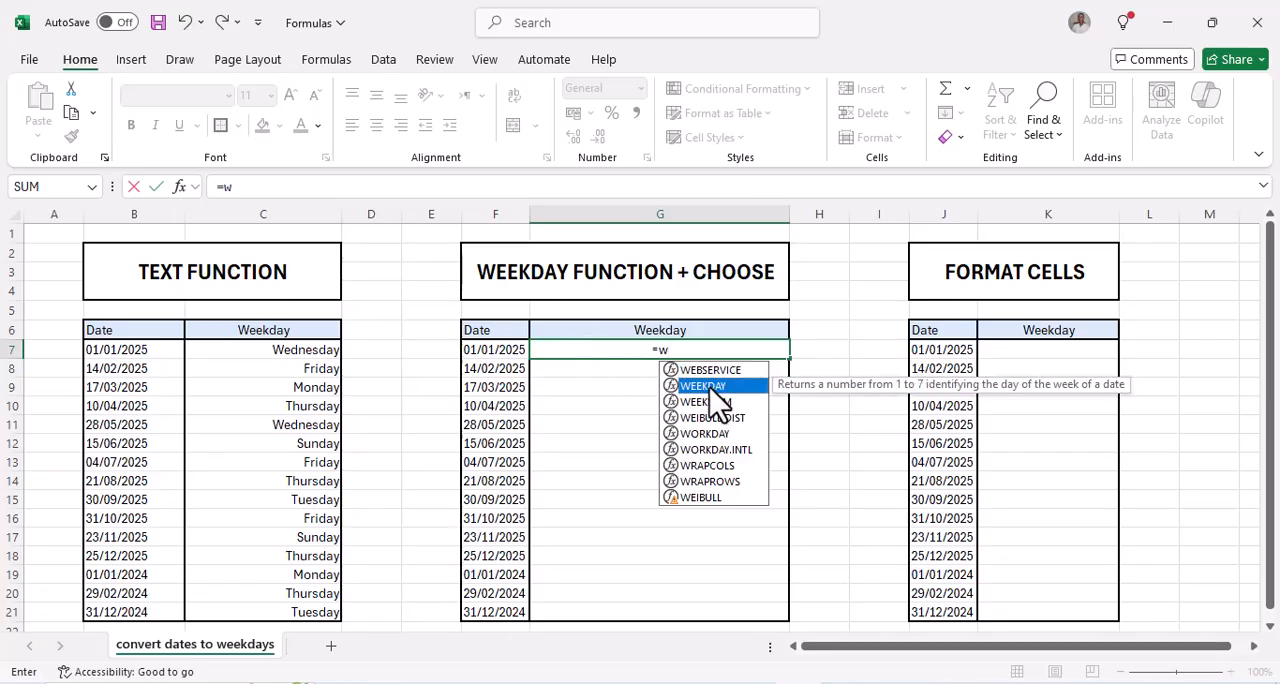
double_click(711, 387)
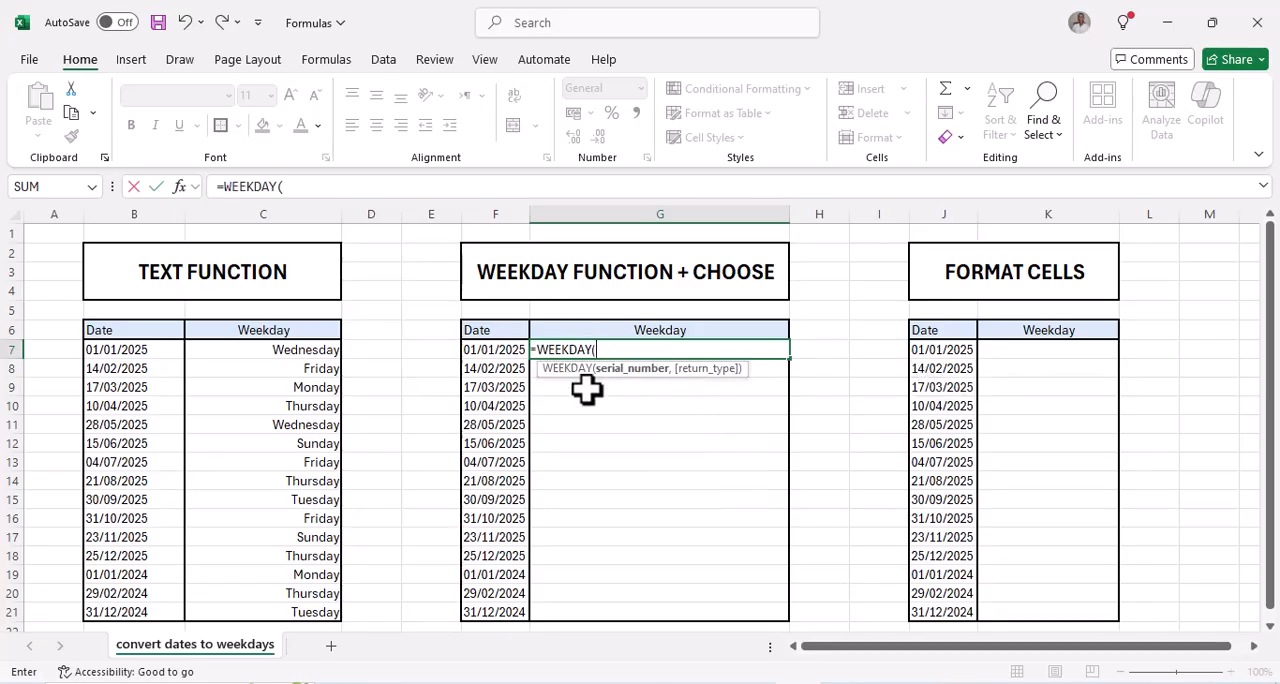
click(485, 351)
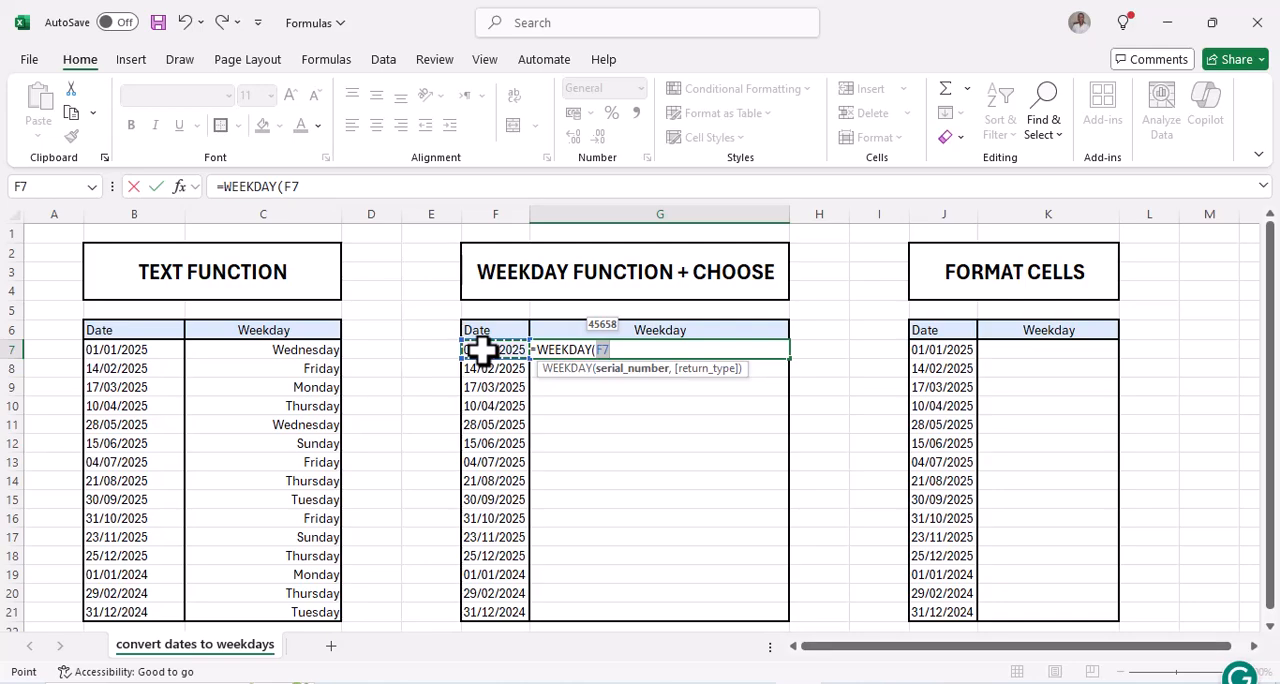
text(, 1)
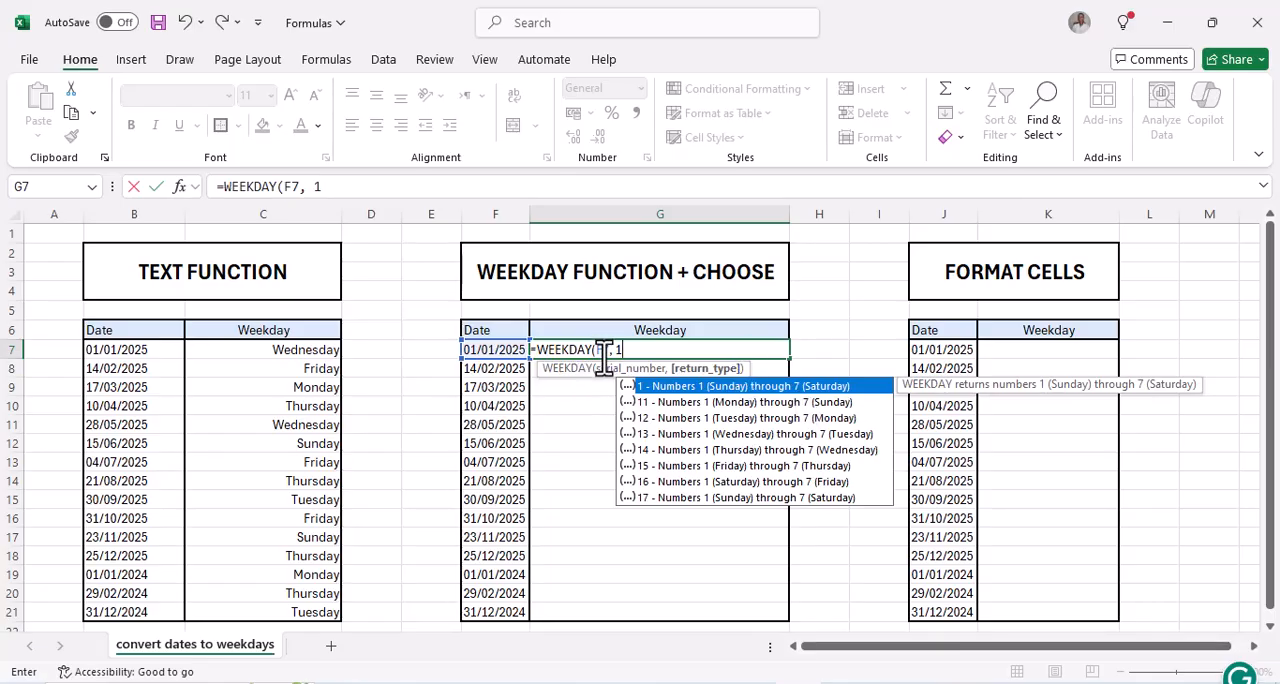
text())
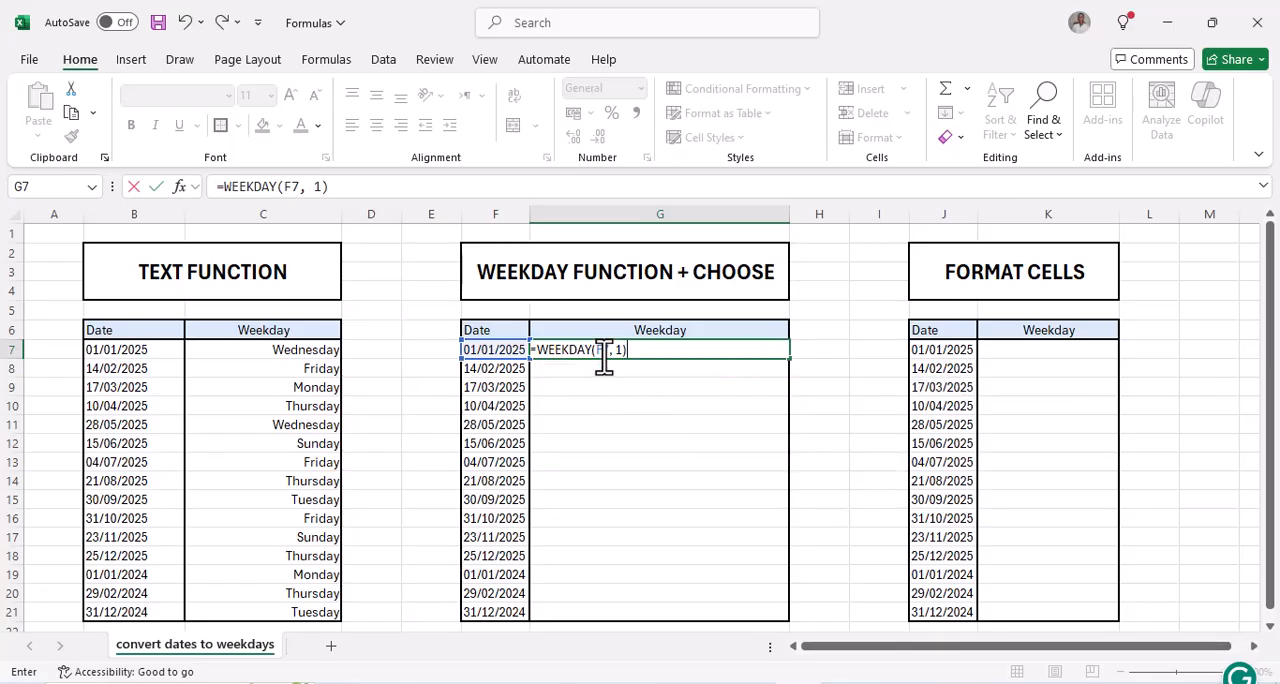
key(Return)
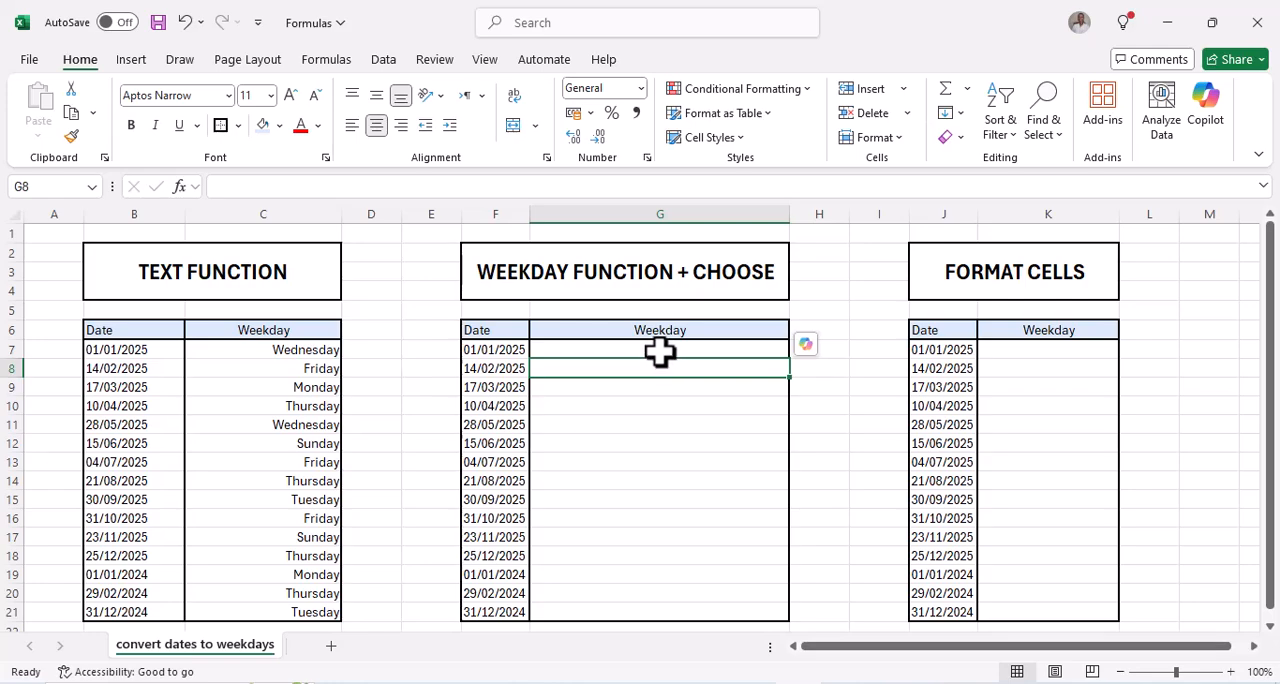
Fill the WEEKDAY formula from G7 down through G21
click(762, 347)
drag(789, 359, 785, 612)
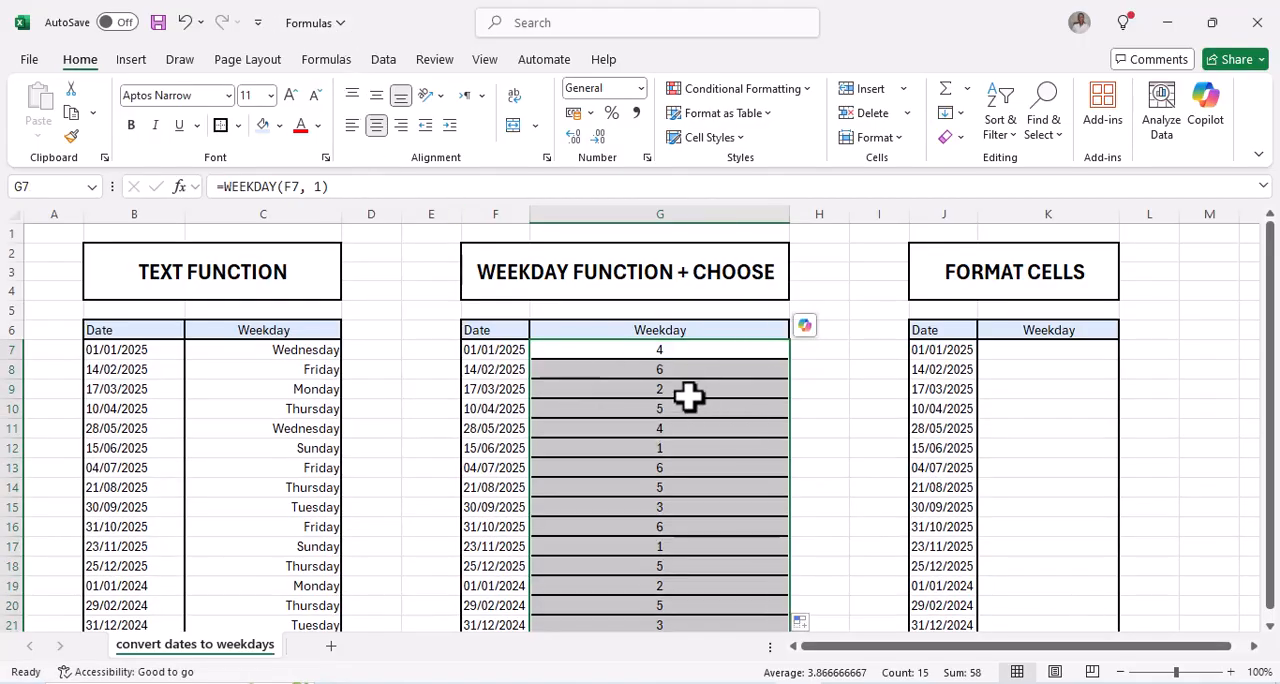
scroll(691, 394, down, 1)
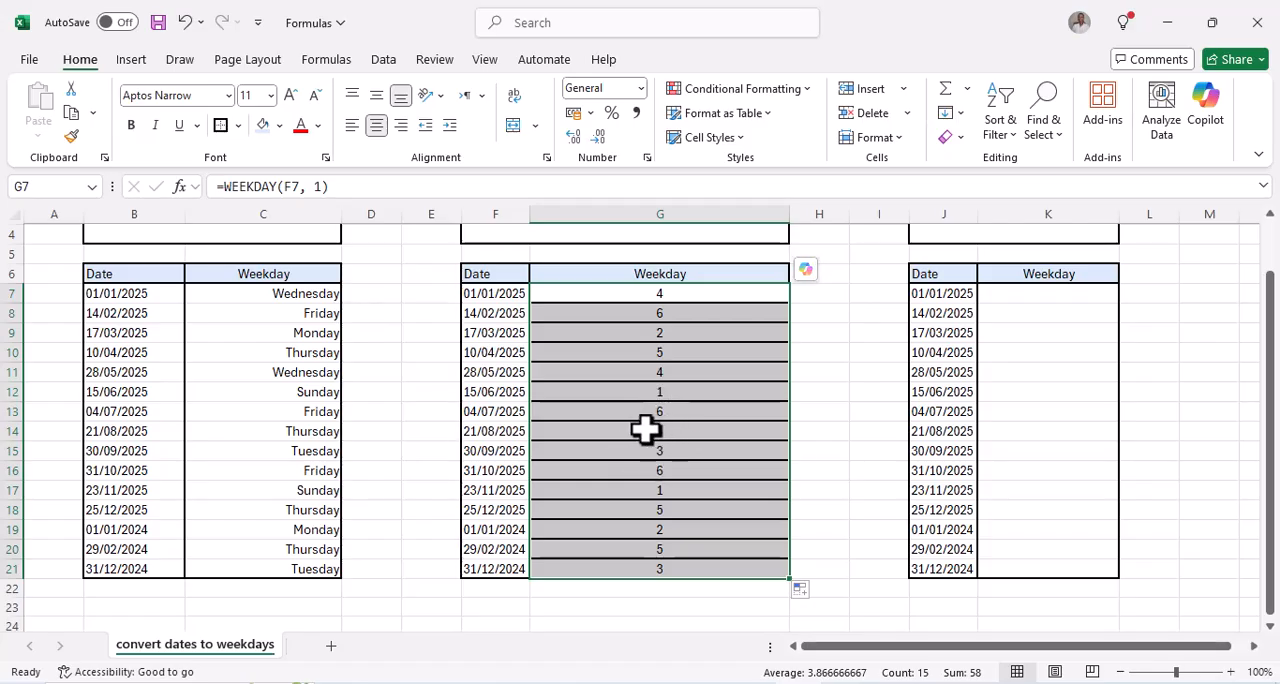
scroll(645, 429, up, 1)
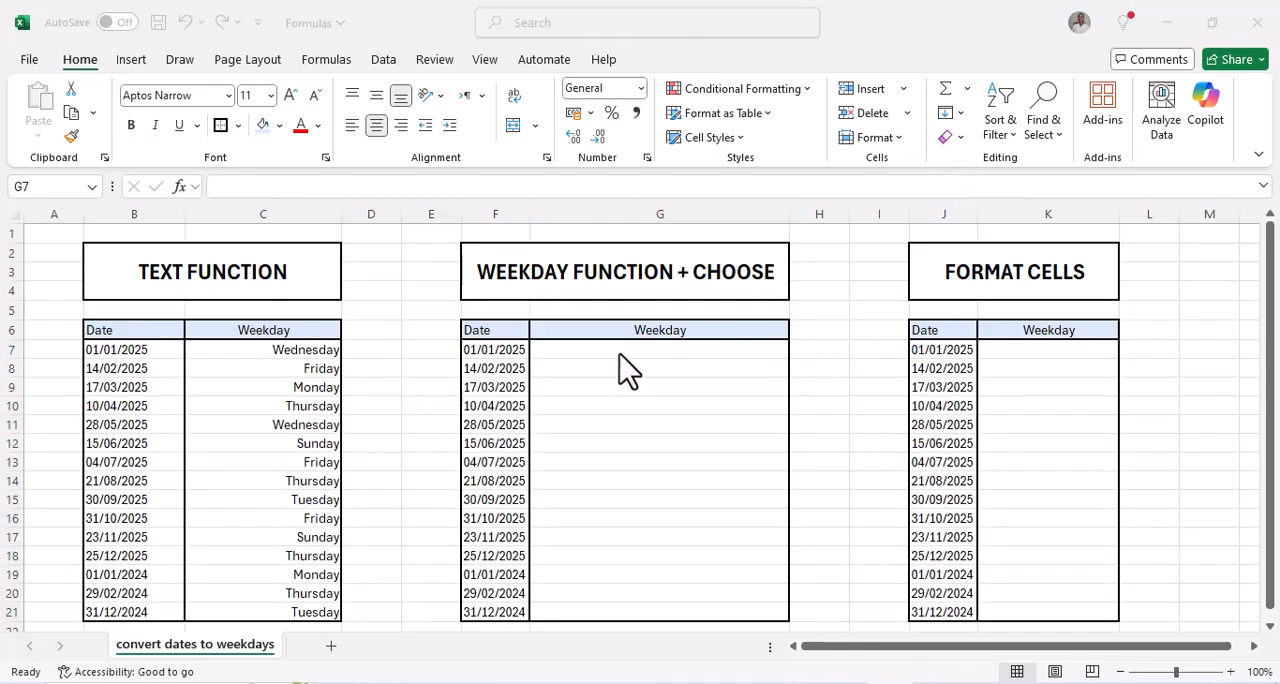
Begin a formula in G7 of the WEEKDAY FUNCTION + CHOOSE table with CHOOSE, using WEEKDAY(F7) as its index number
click(617, 350)
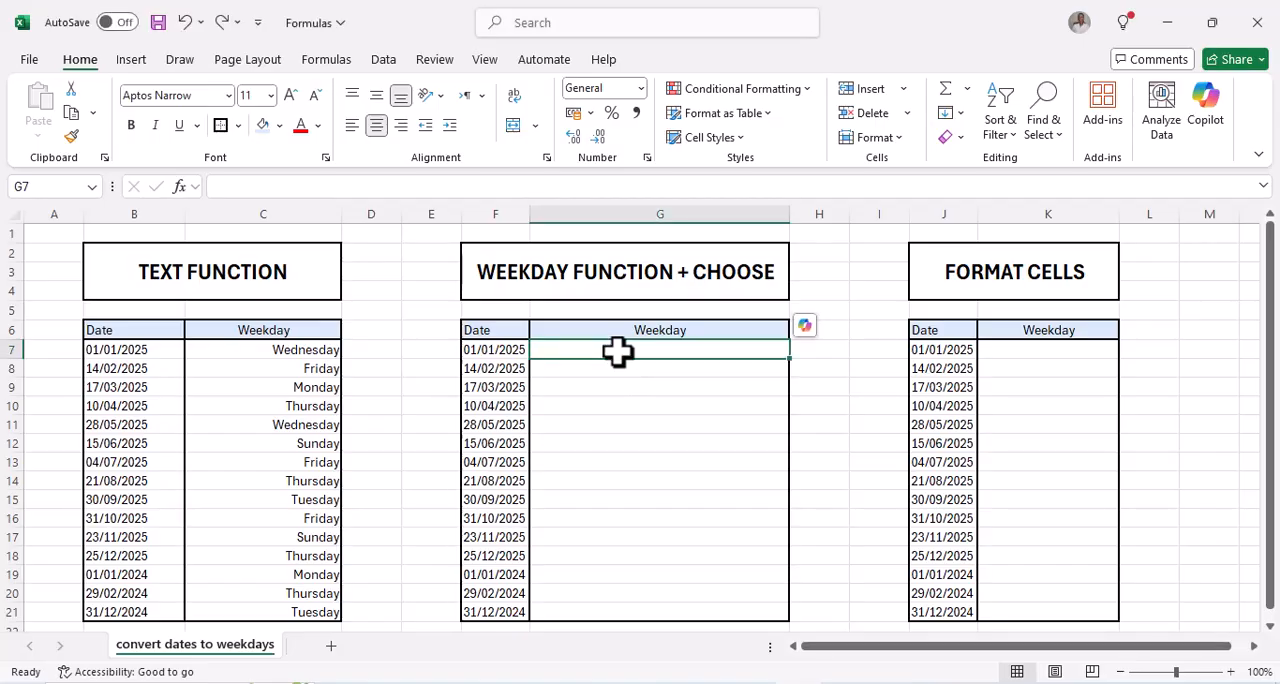
text(=ch)
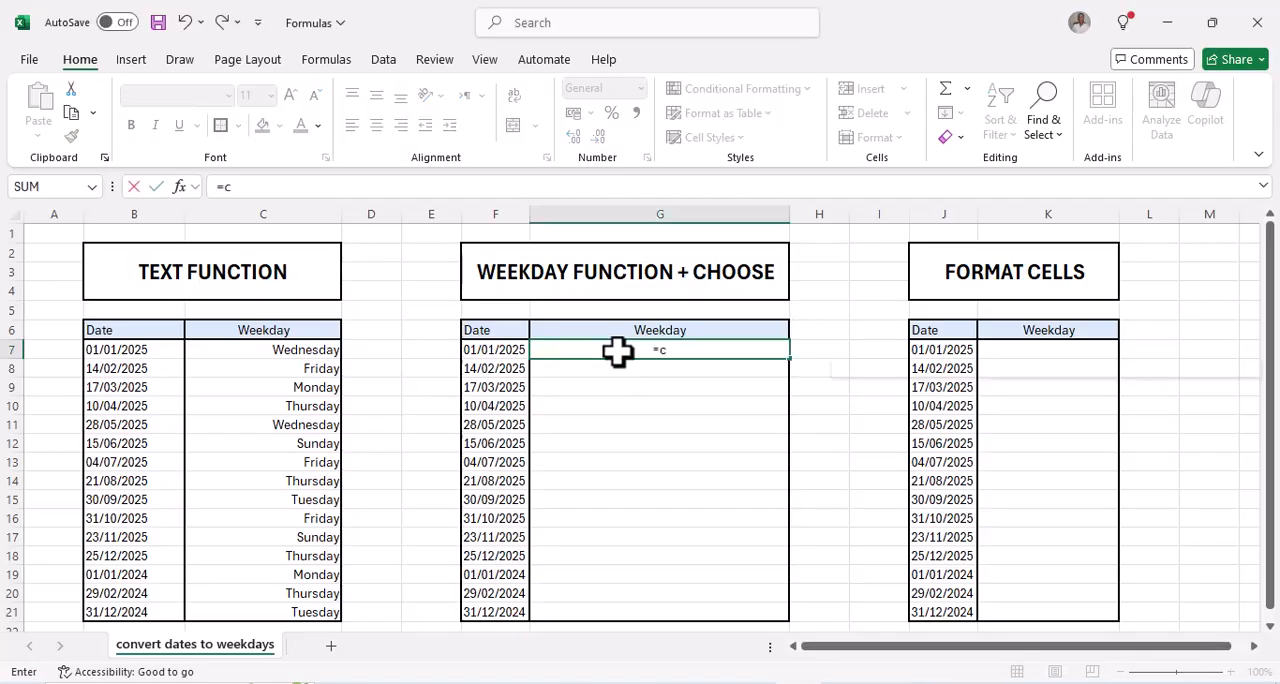
text(oo)
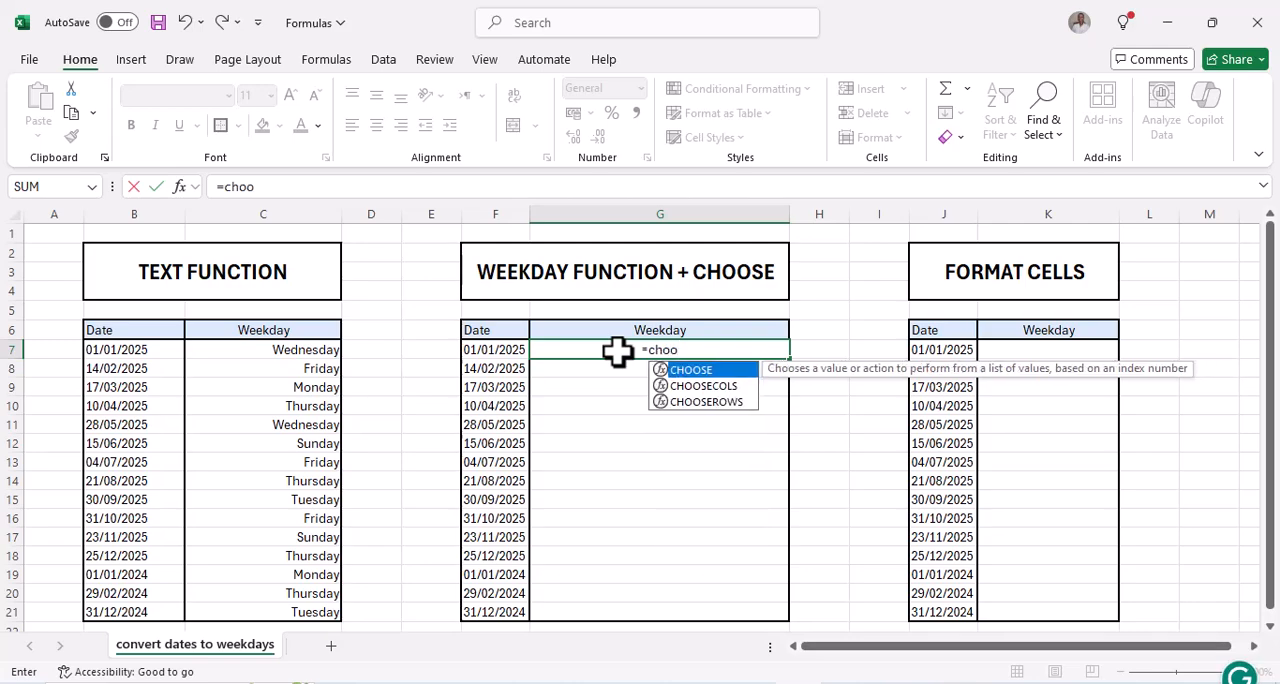
key(Tab)
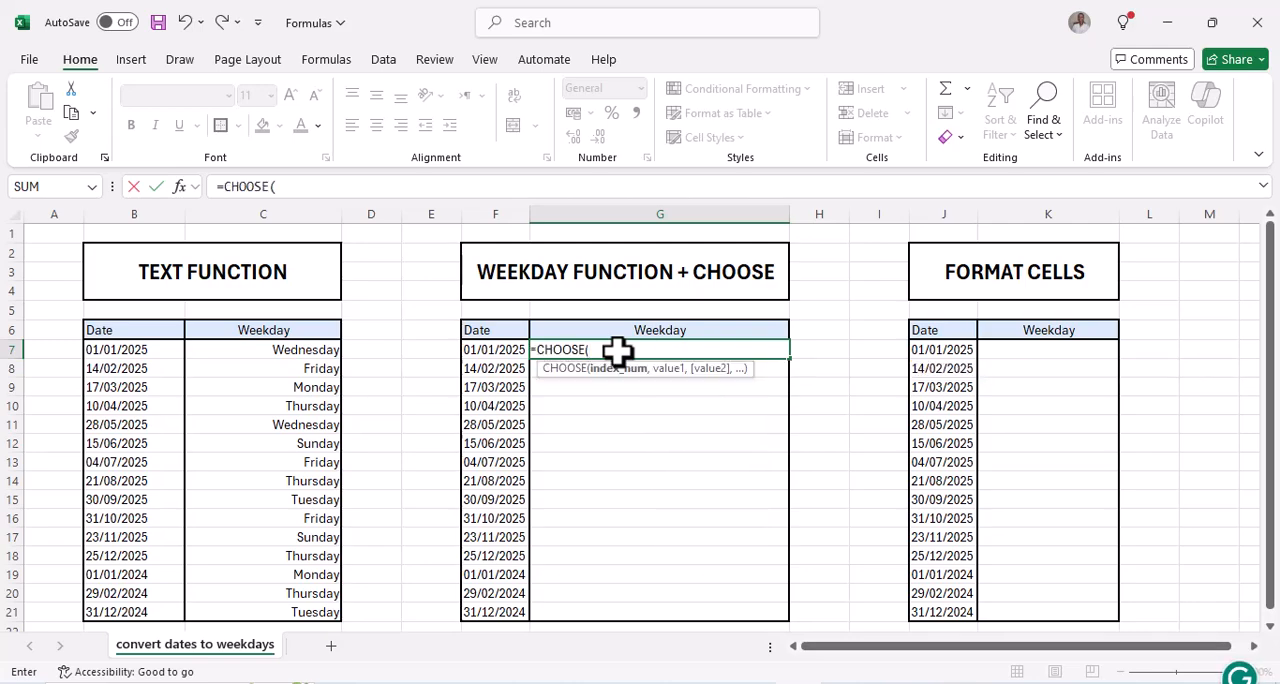
text(we)
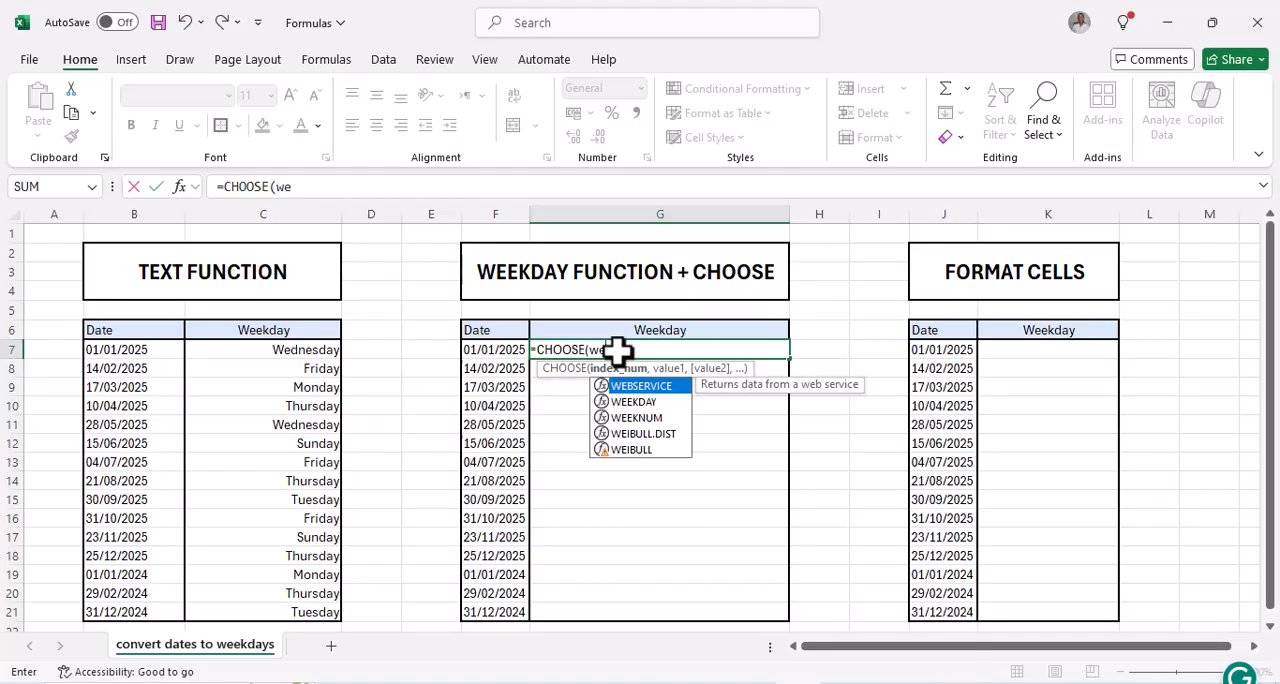
click(643, 402)
double_click(645, 404)
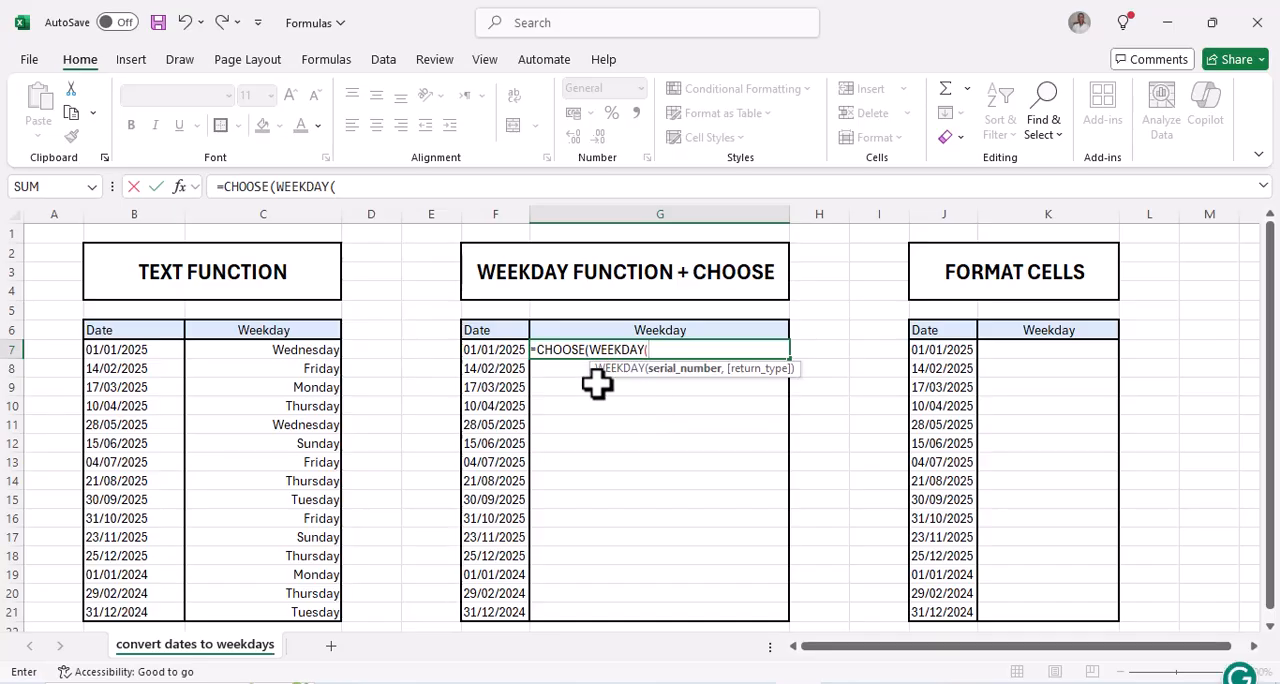
click(497, 351)
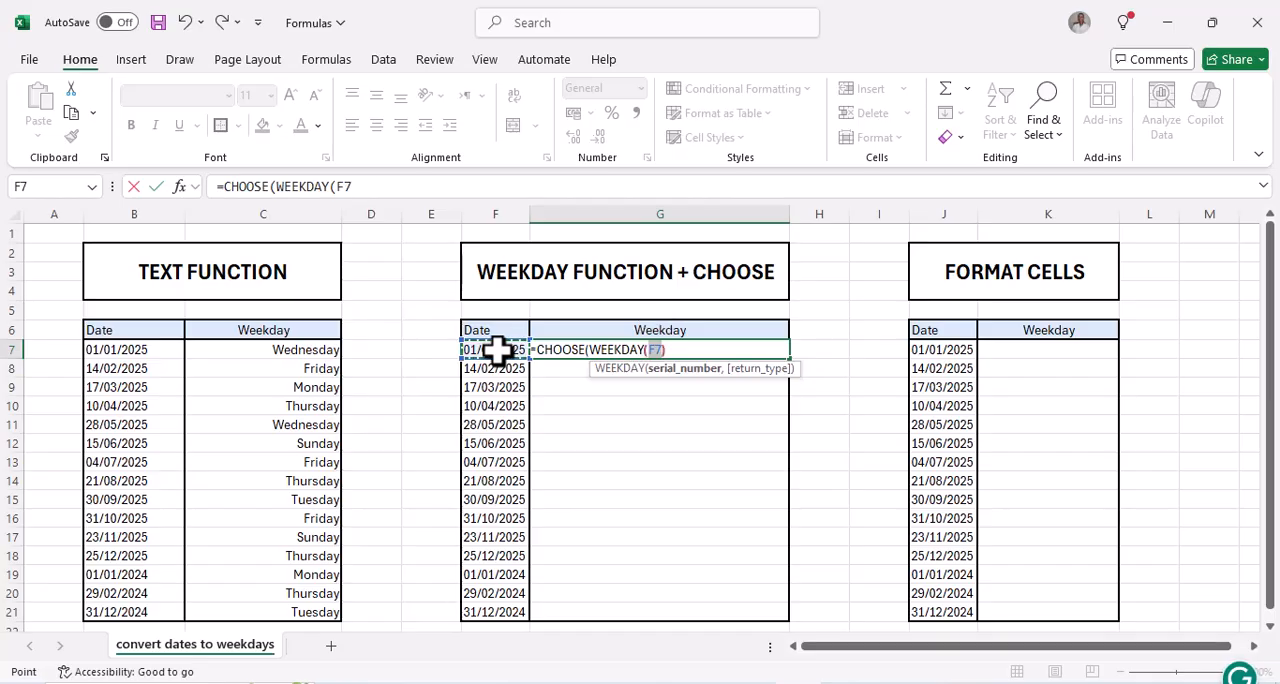
text())
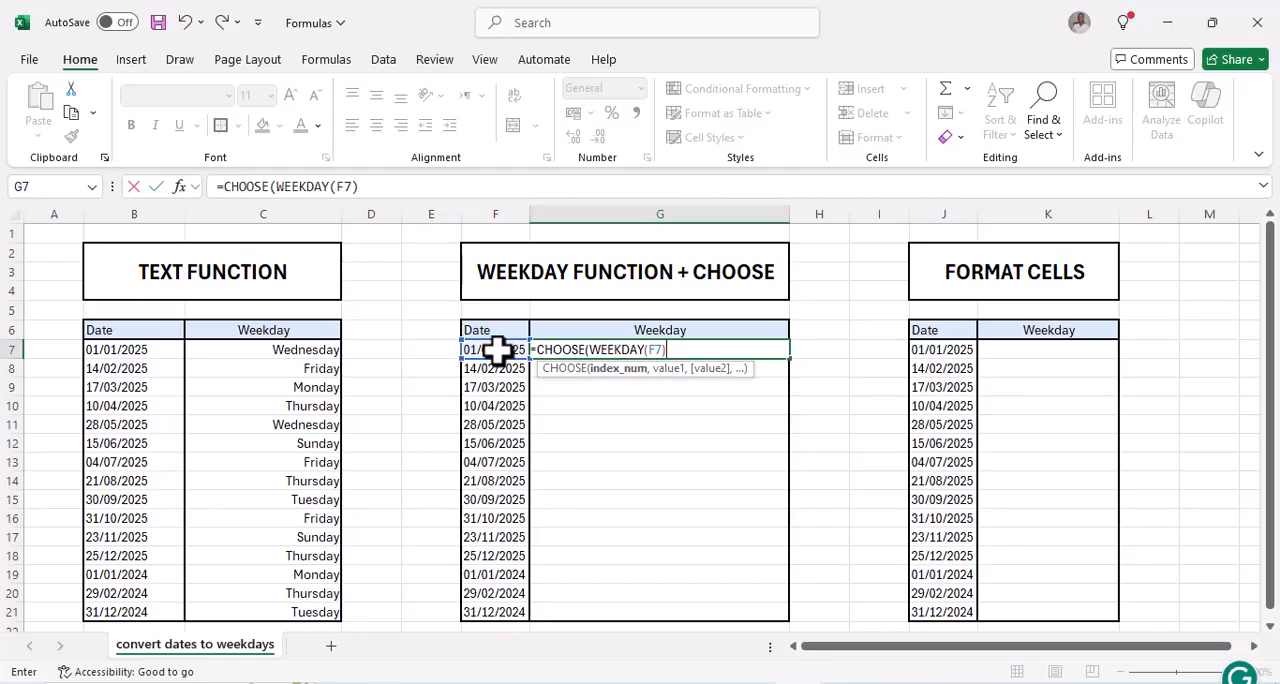
text(, "s)
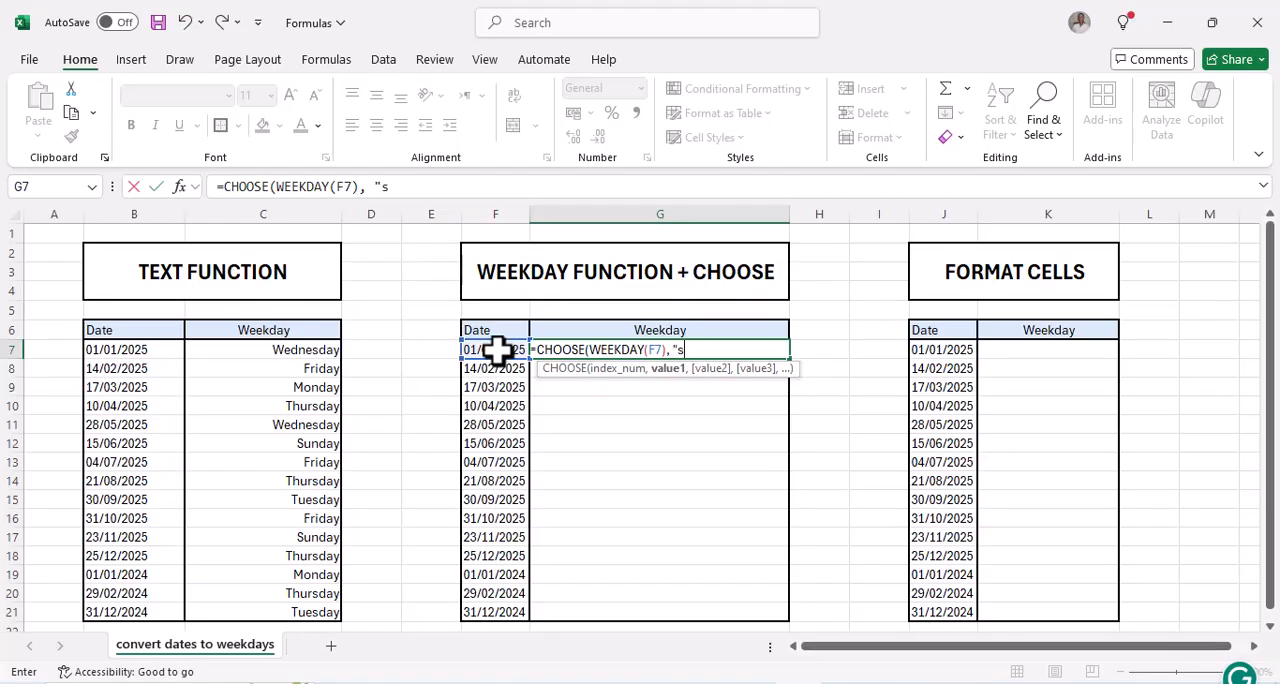
Add "Sun" as the first value argument of the CHOOSE formula in G7
key(BackSpace)
text(Sun)
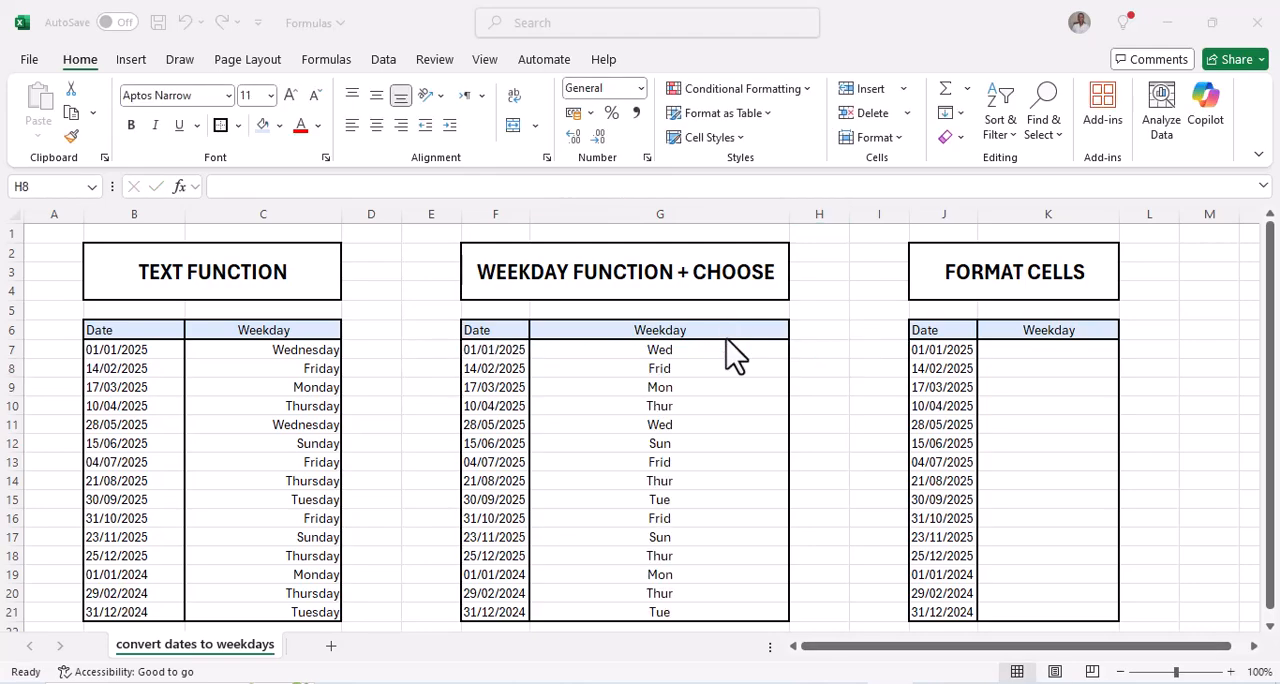
Select the dates J7:J21 in the FORMAT CELLS table
click(887, 646)
drag(857, 645, 982, 646)
click(1165, 455)
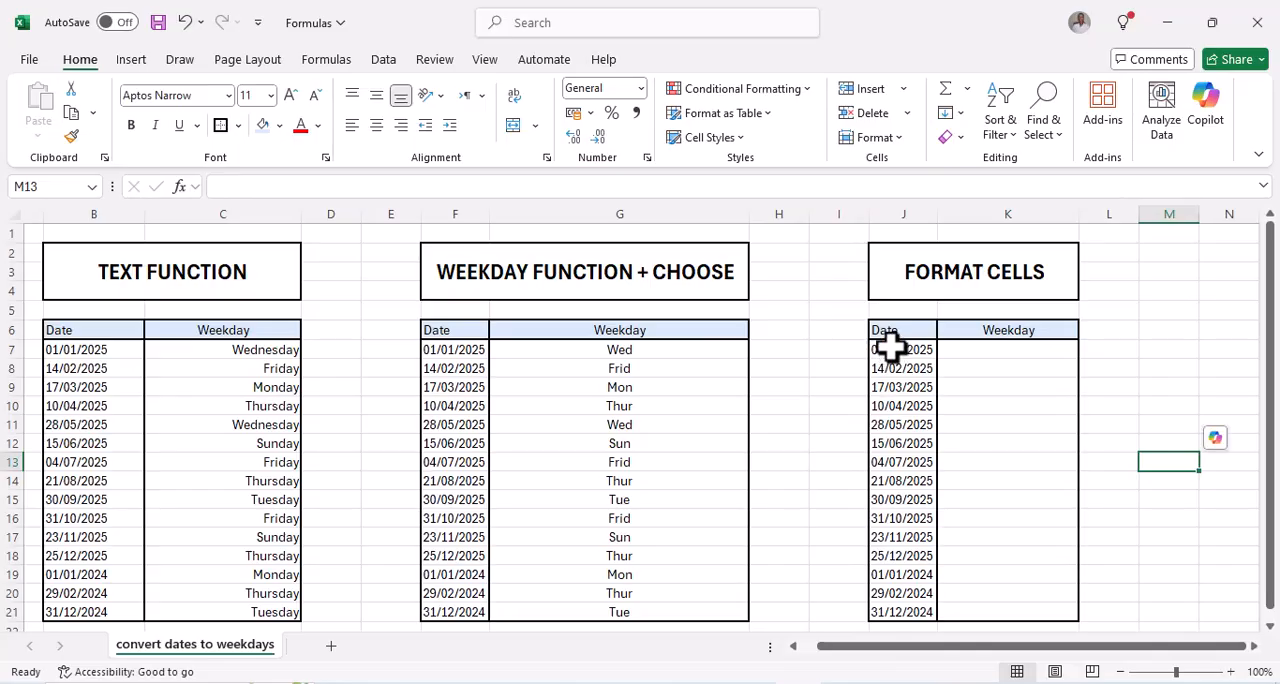
drag(891, 349, 901, 614)
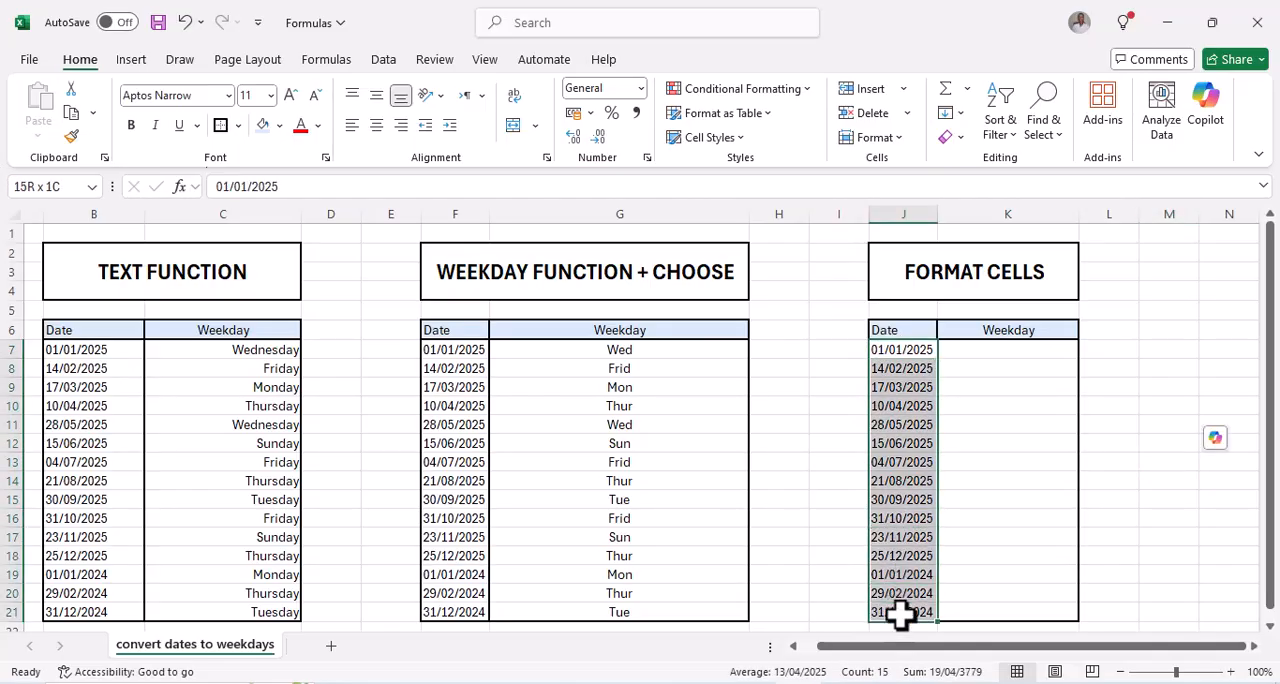
right_click(903, 434)
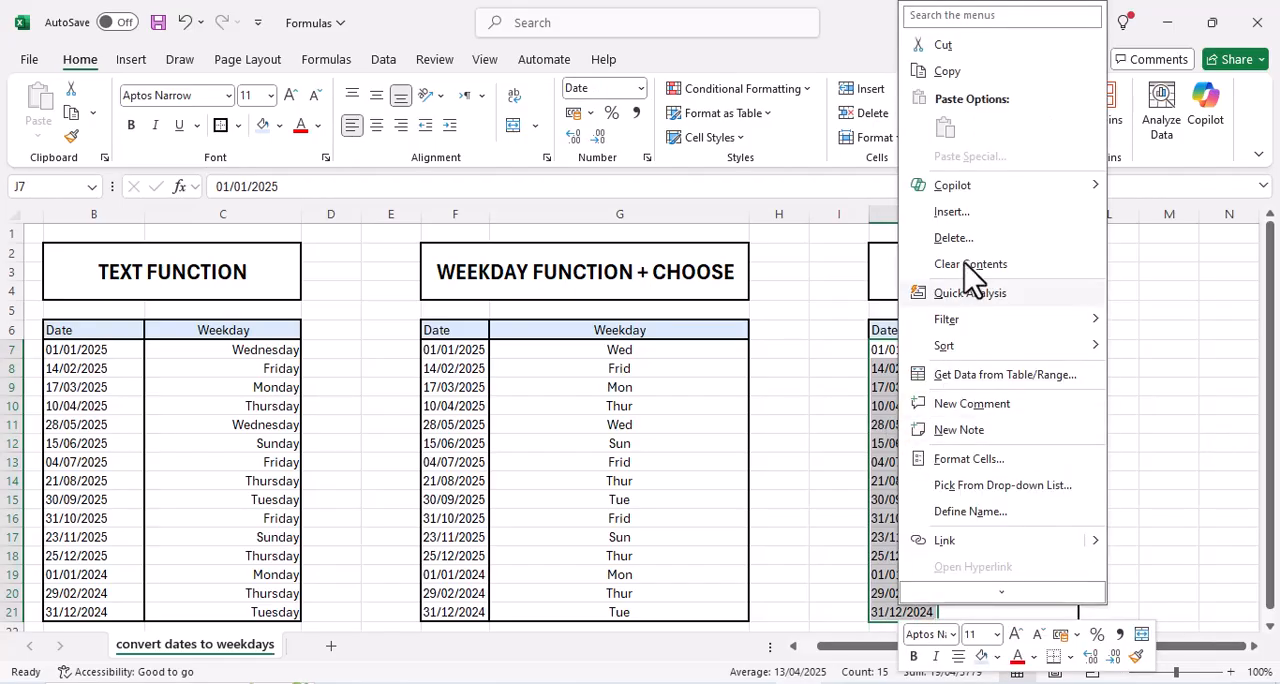
click(854, 134)
key(ctrl+1)
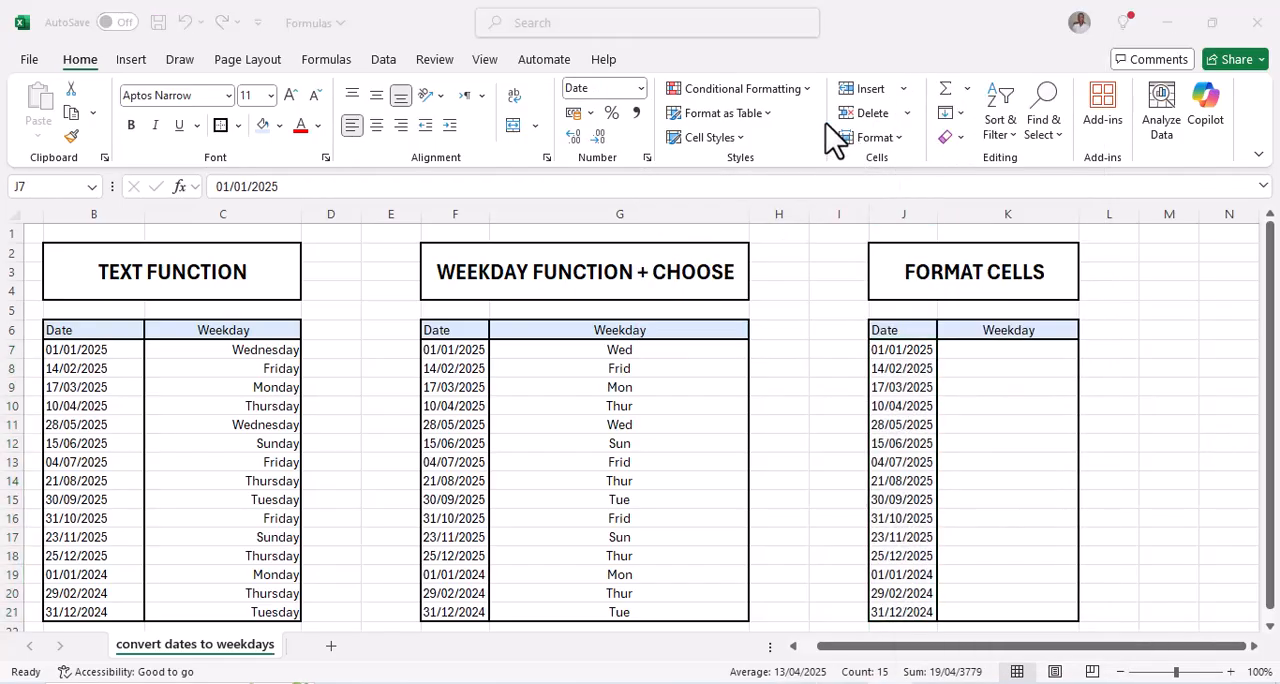
Copy the dates in J7:J21 into the adjacent Weekday column from K7 down and right-align them
click(888, 349)
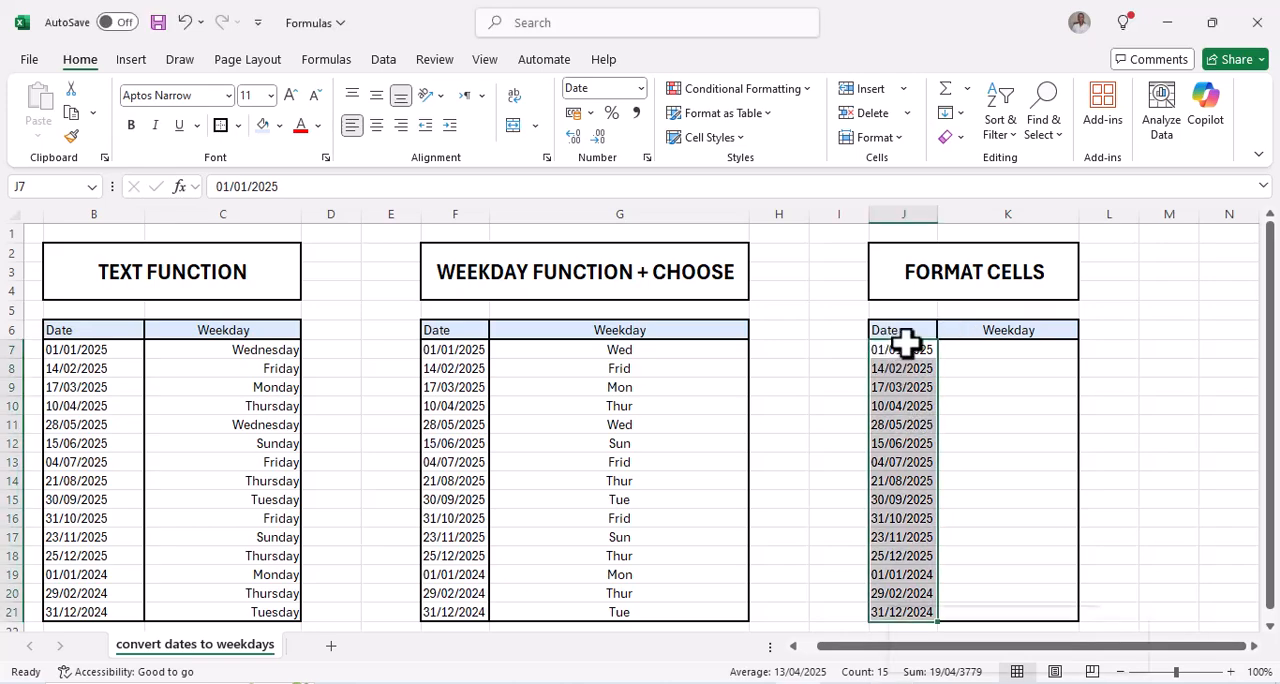
right_click(903, 345)
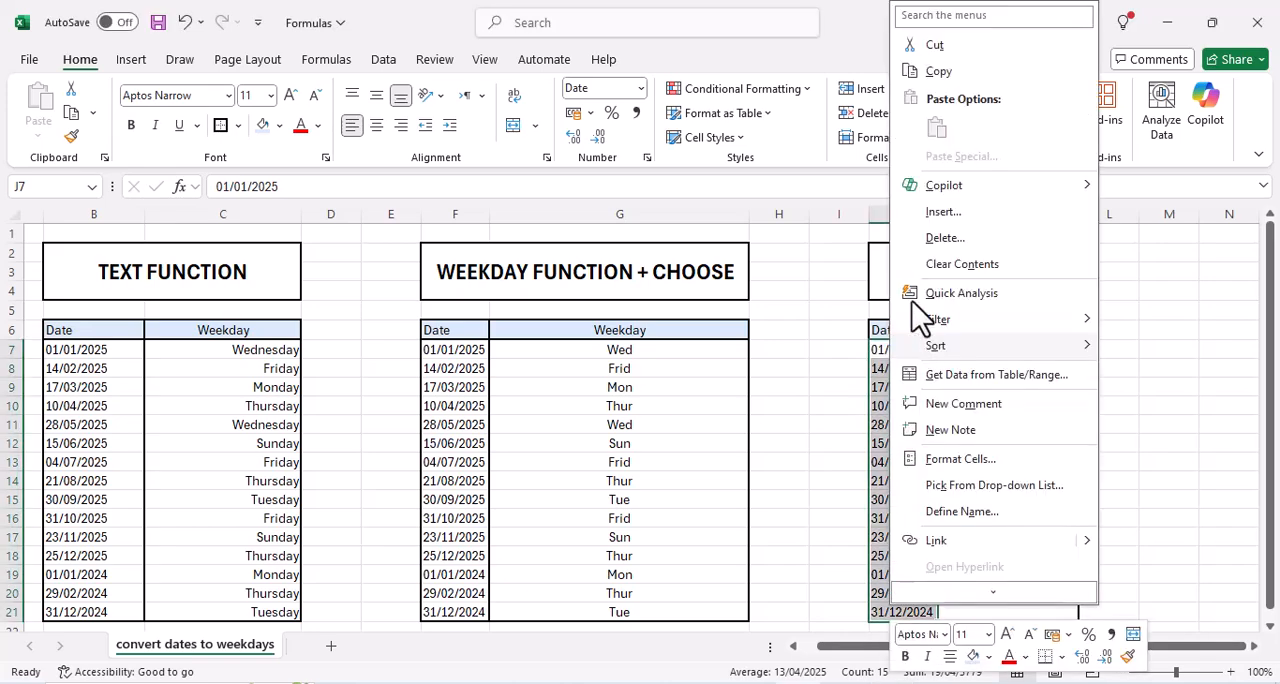
click(940, 74)
click(983, 349)
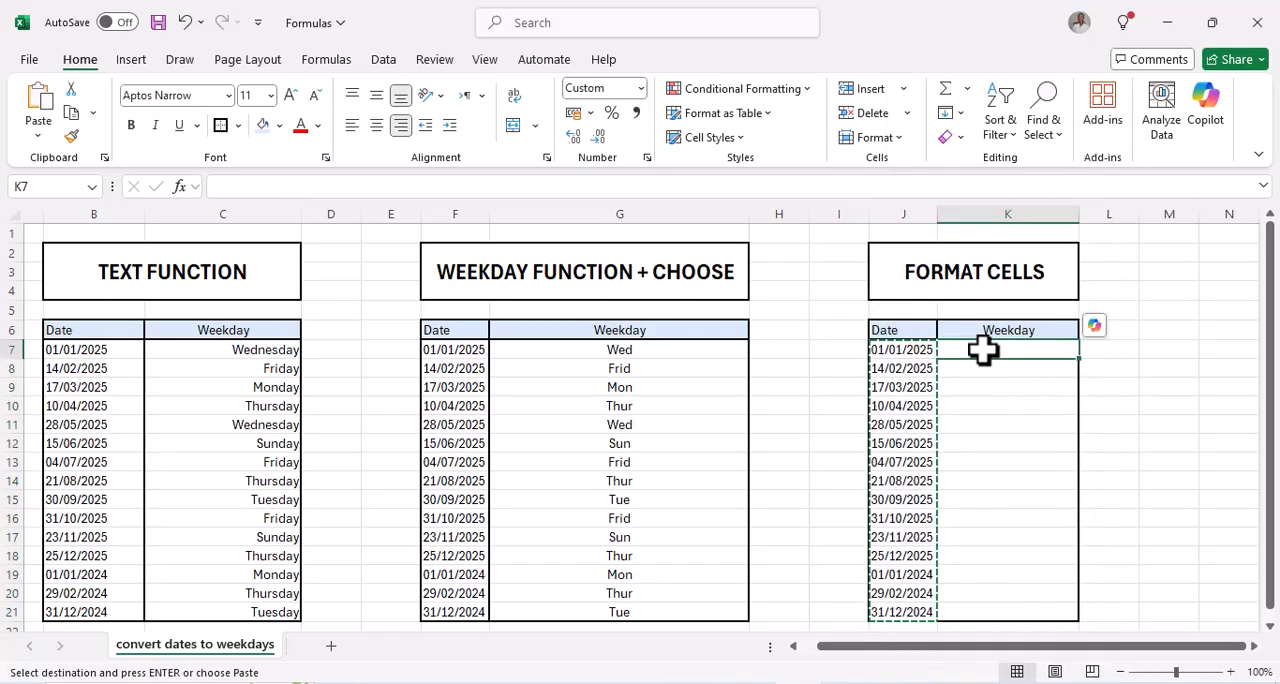
right_click(995, 364)
click(1031, 127)
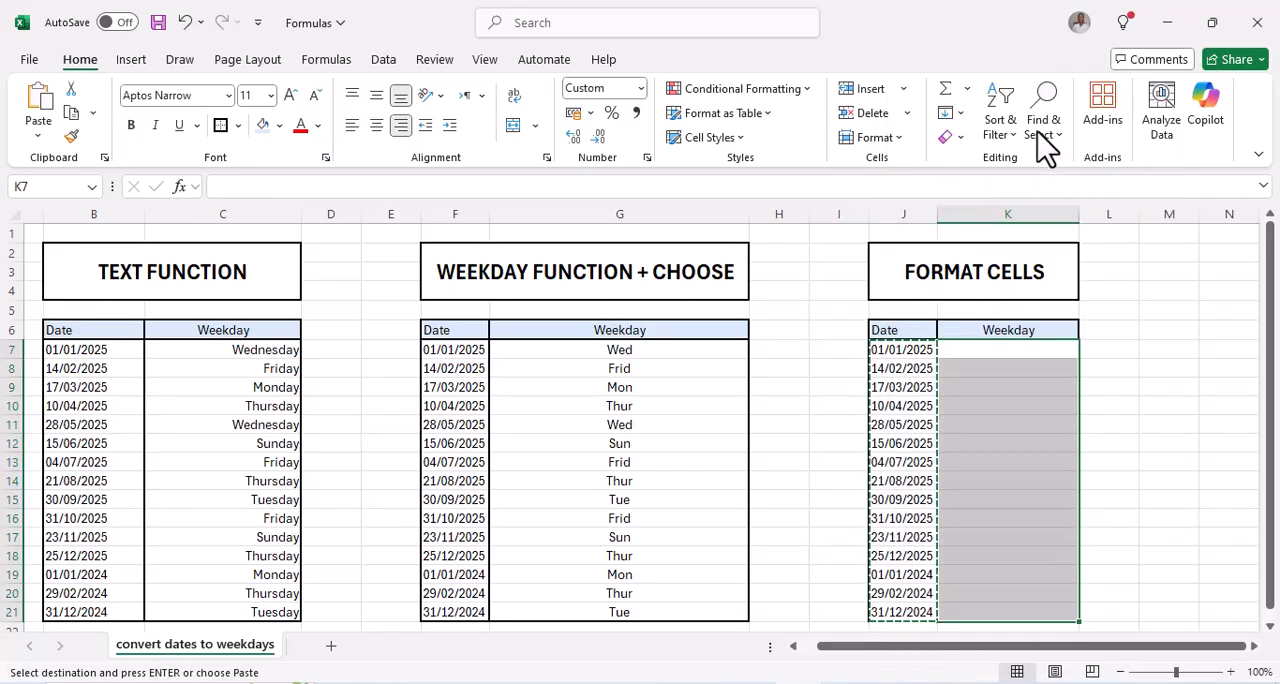
click(400, 125)
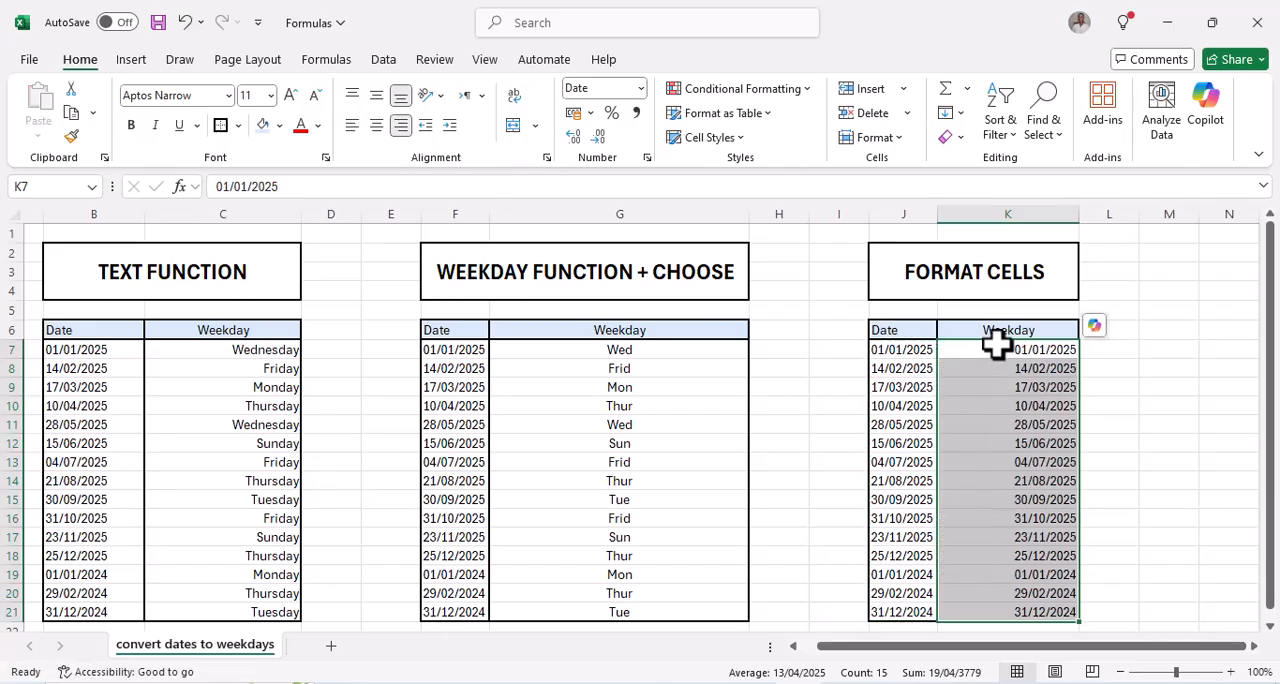
Open the cell formatting settings for K7:K21 and choose the Custom number category
scroll(1086, 417, down, 1)
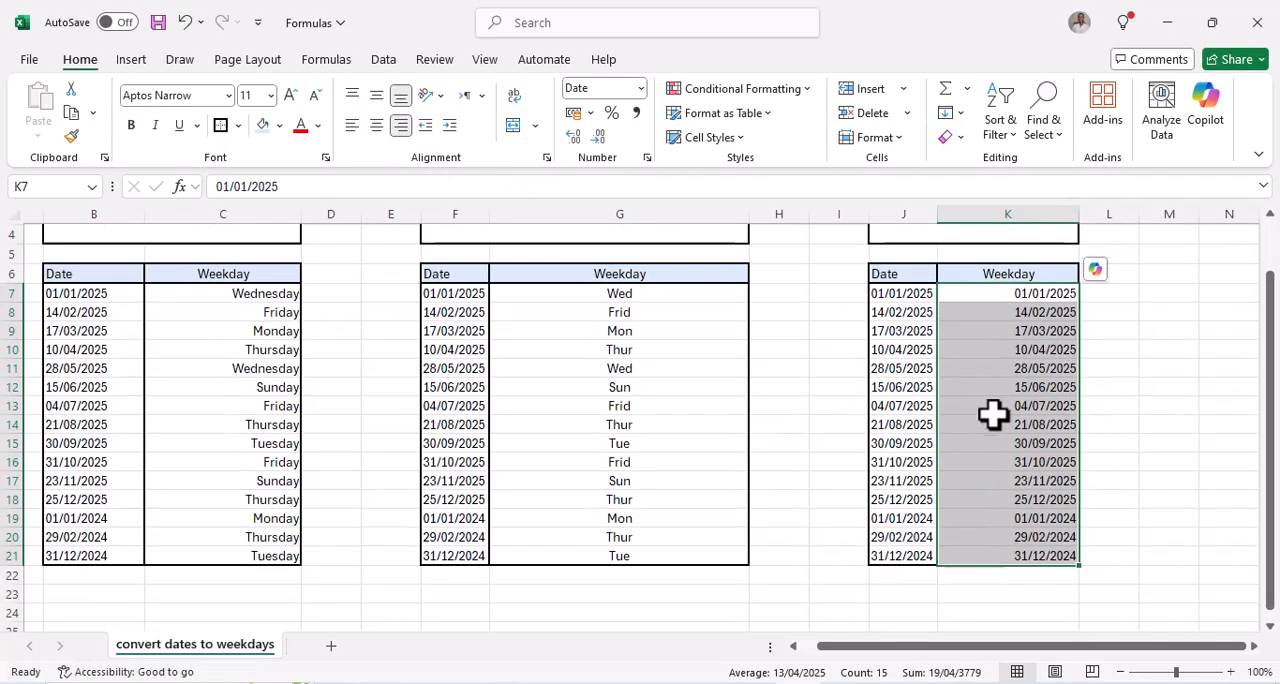
scroll(1056, 477, up, 1)
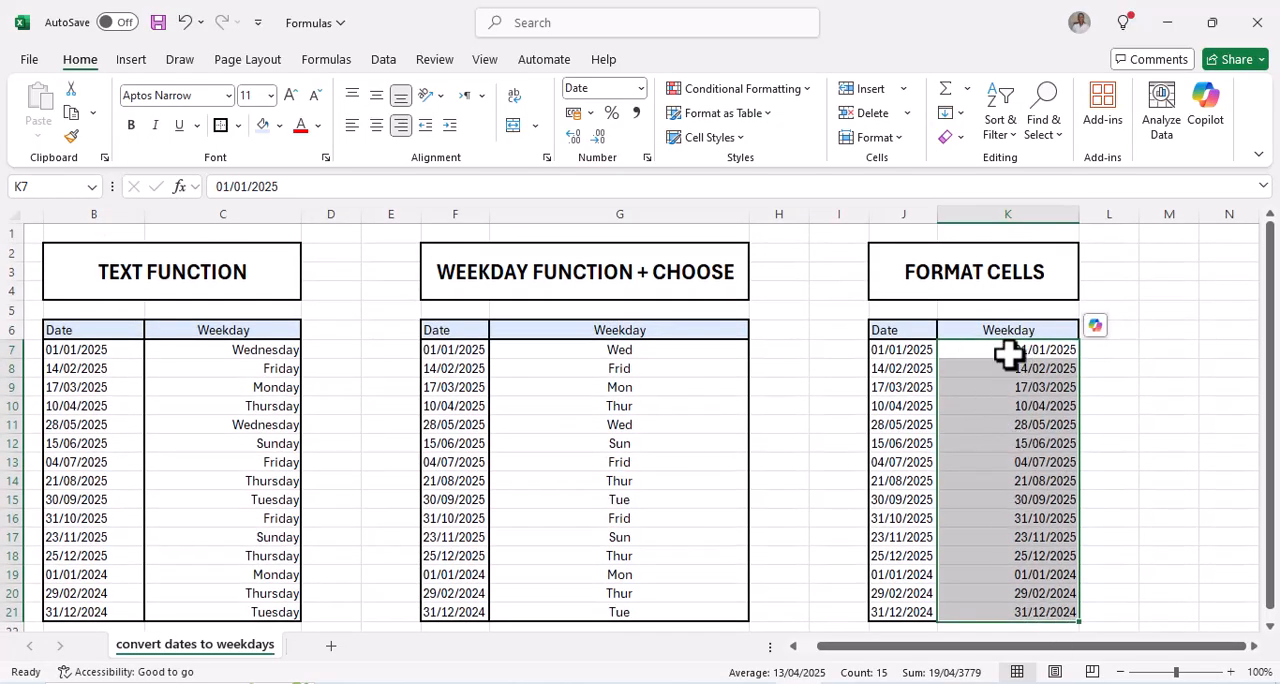
right_click(1008, 354)
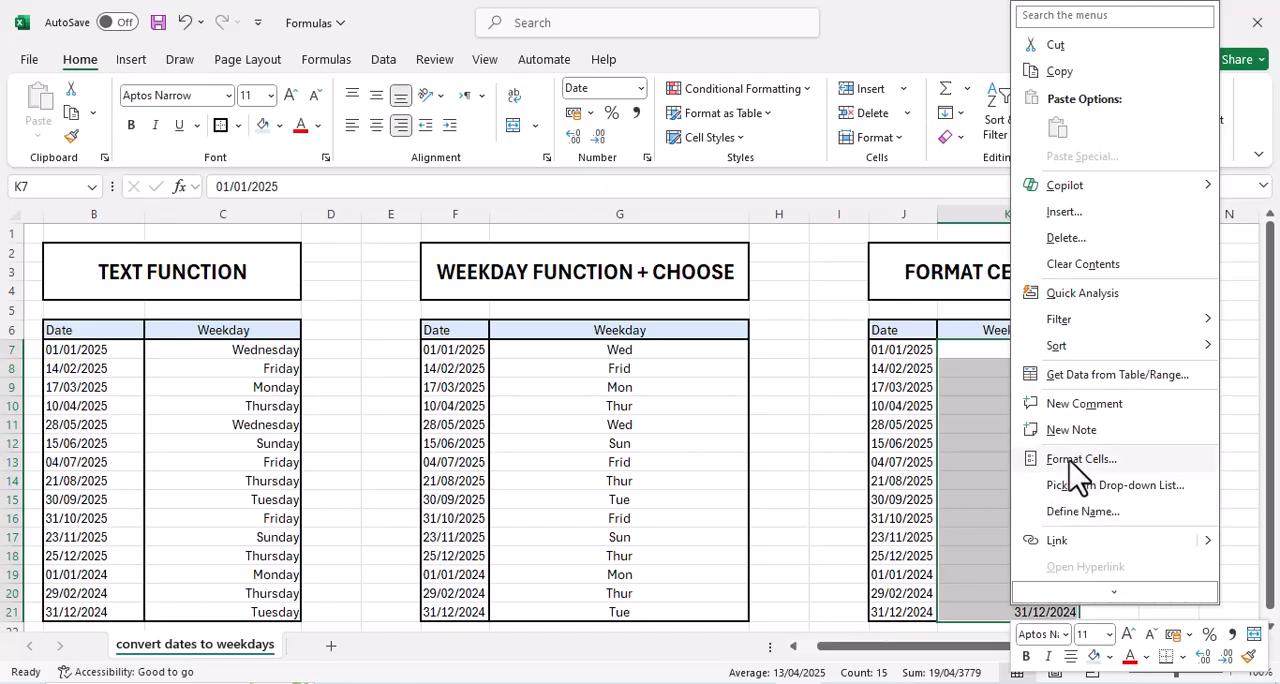
click(1074, 462)
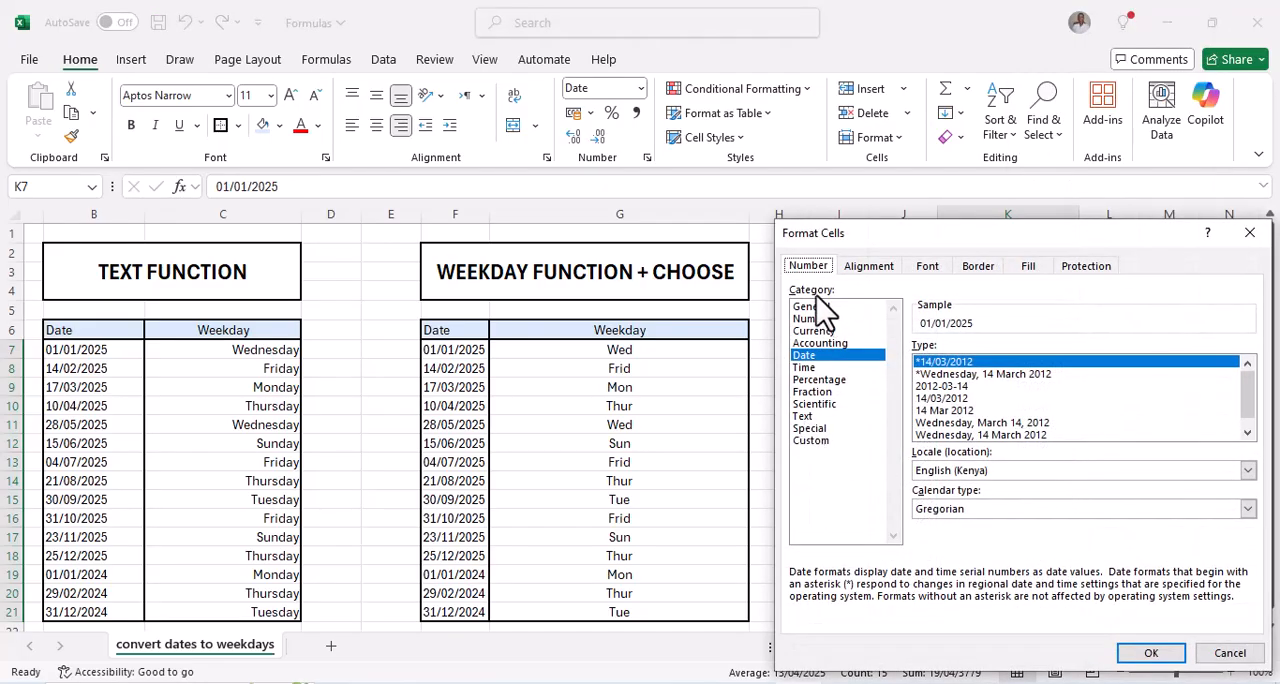
click(818, 442)
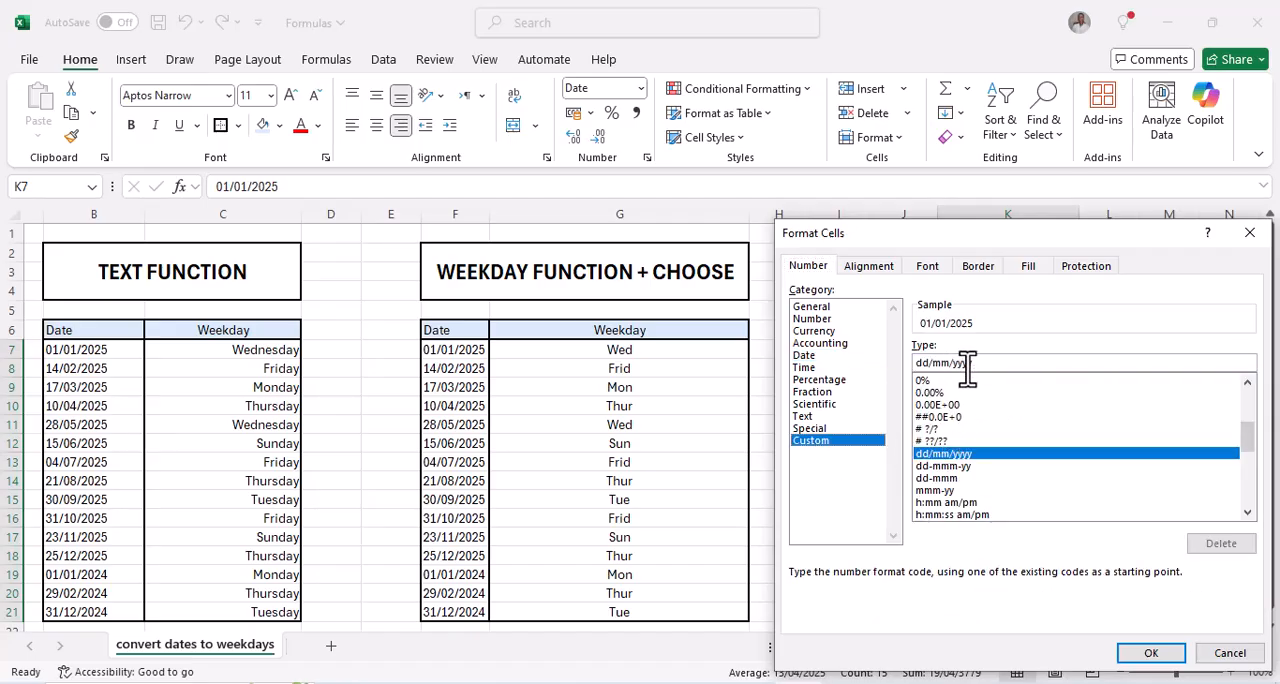
Replace the custom format code with dddd and apply it to K7:K21
click(942, 479)
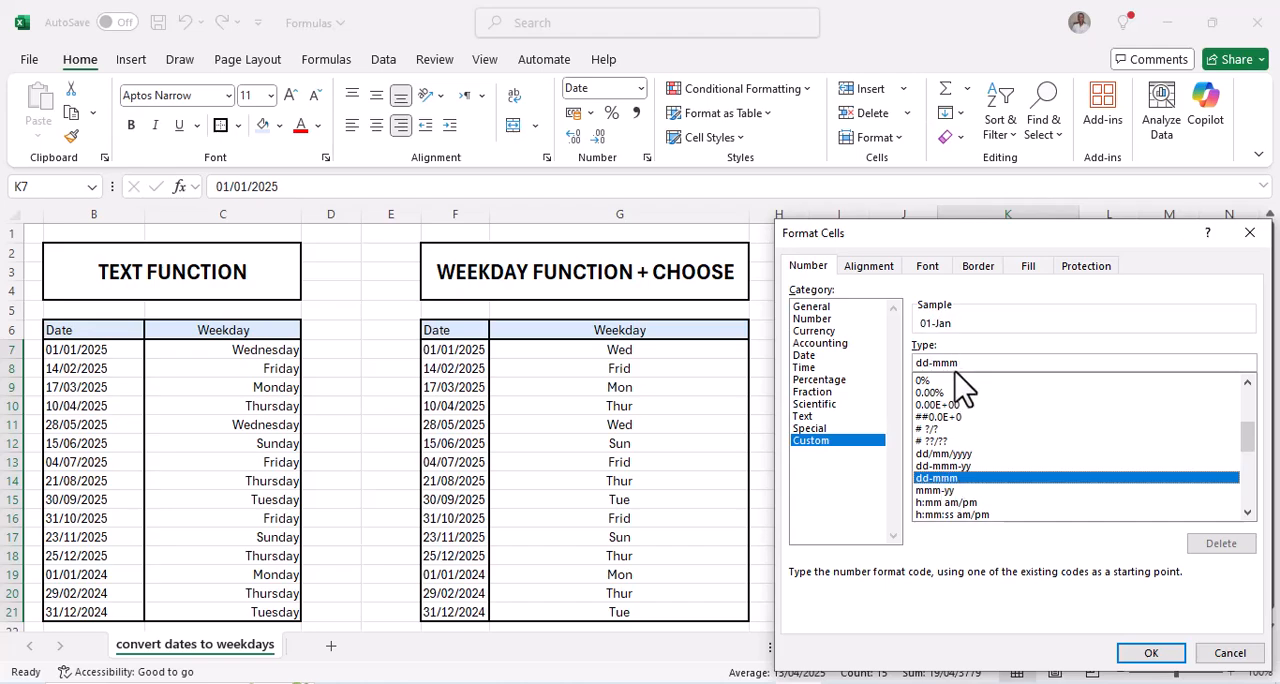
drag(967, 362, 951, 362)
click(1006, 367)
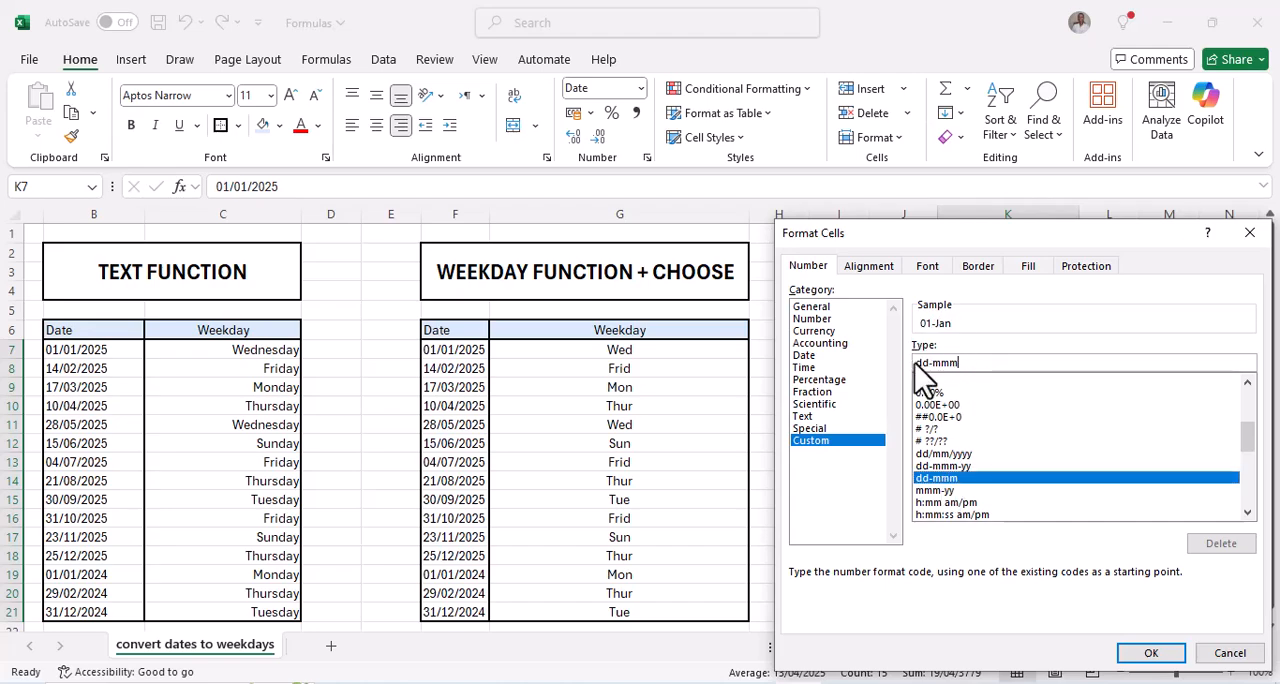
key(BackSpace)
key(BackSpace)
key(BackSpace)
key(BackSpace)
key(BackSpace)
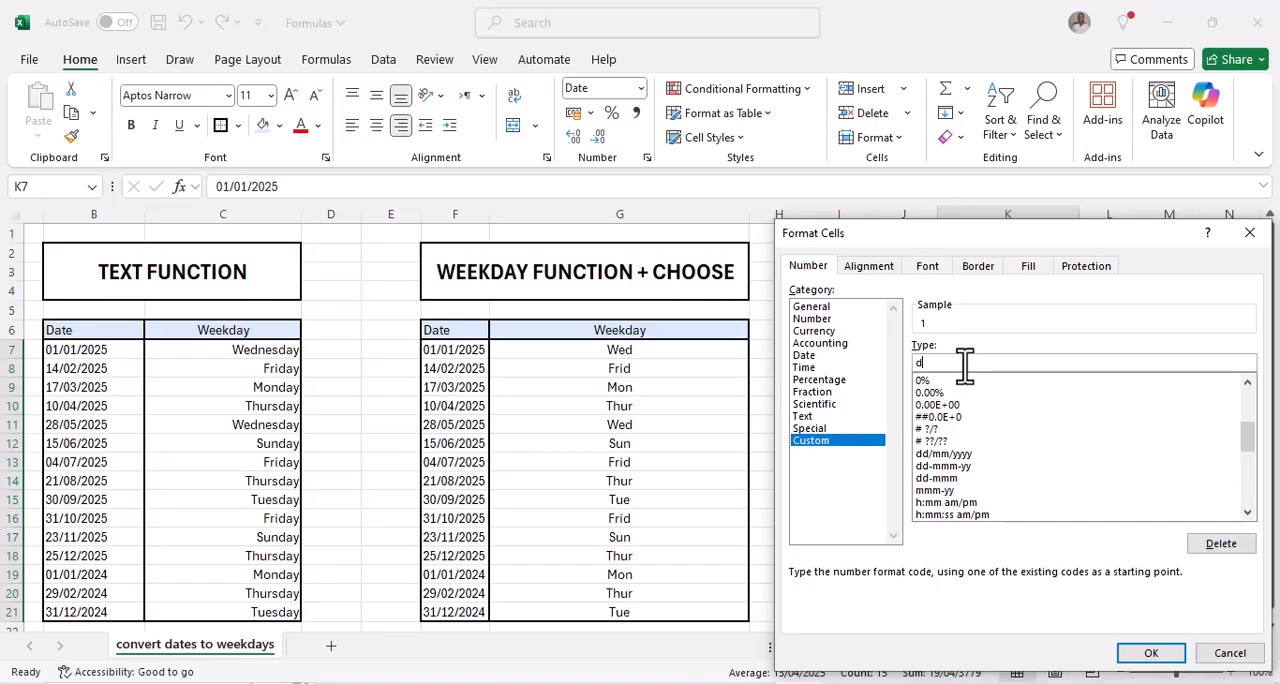
text(ddd)
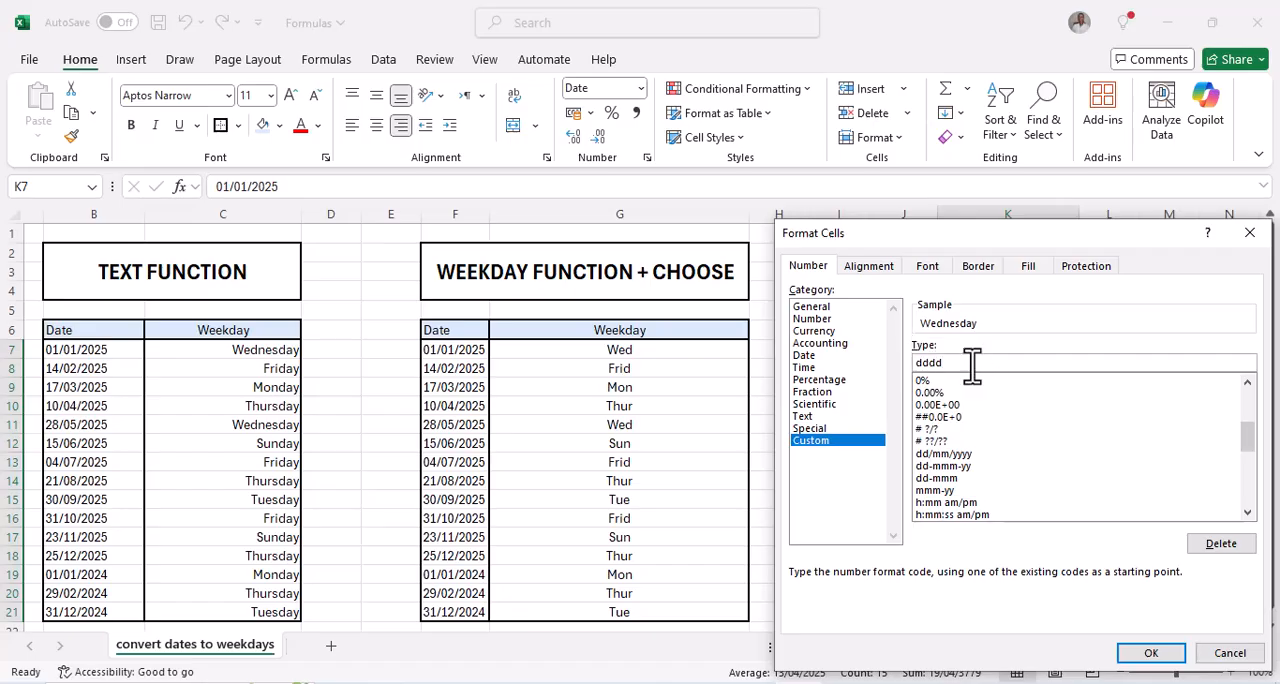
click(1146, 652)
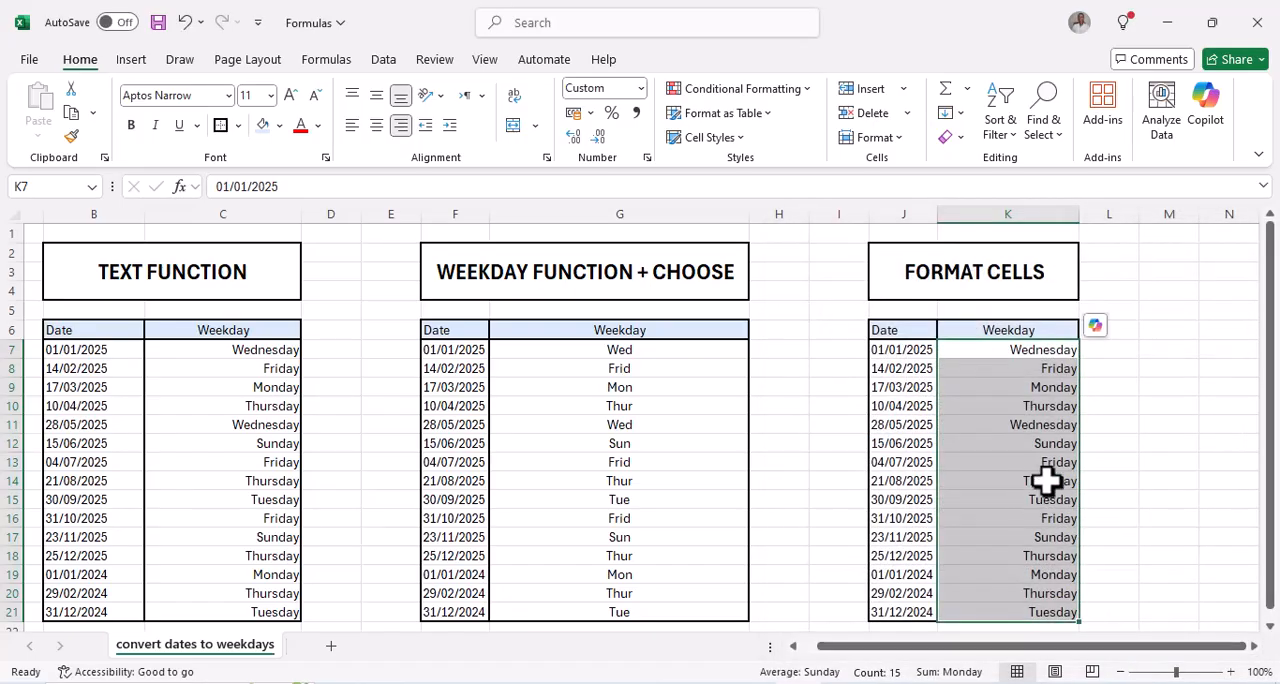